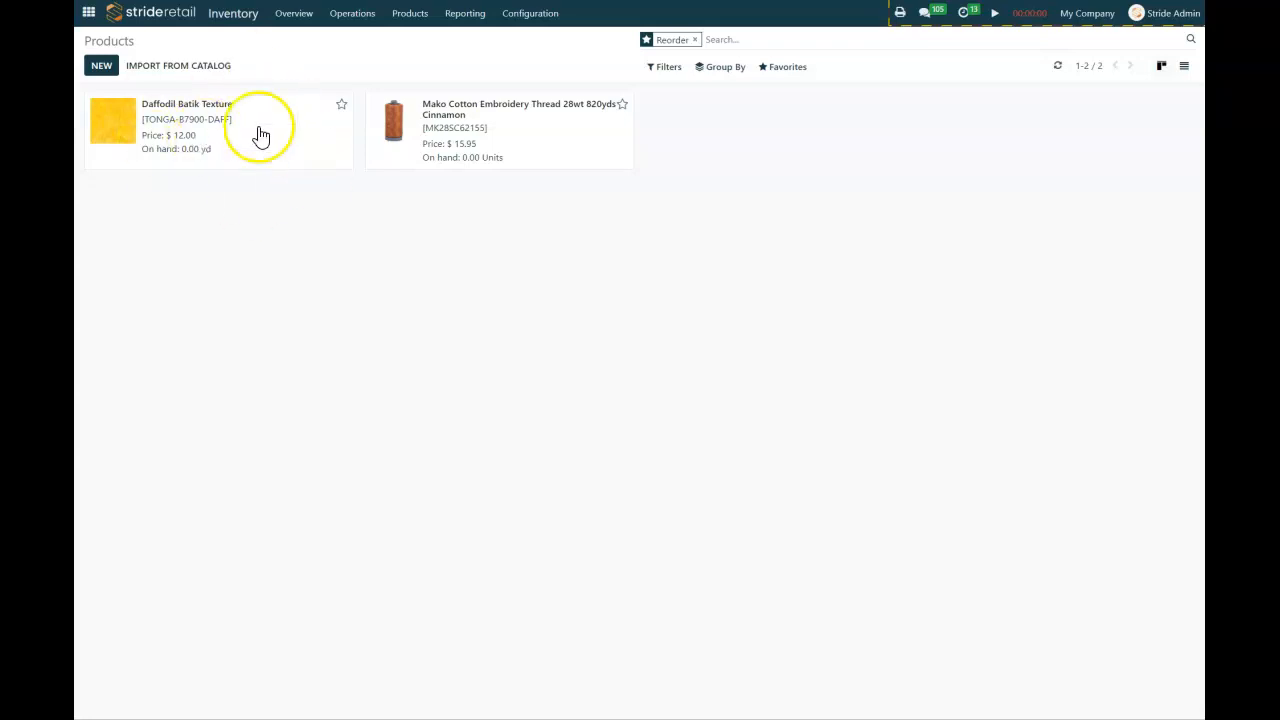
Open the Daffodil Batik Texture product and examine its reordering rule's minimum and maximum quantities
left_click(216, 128)
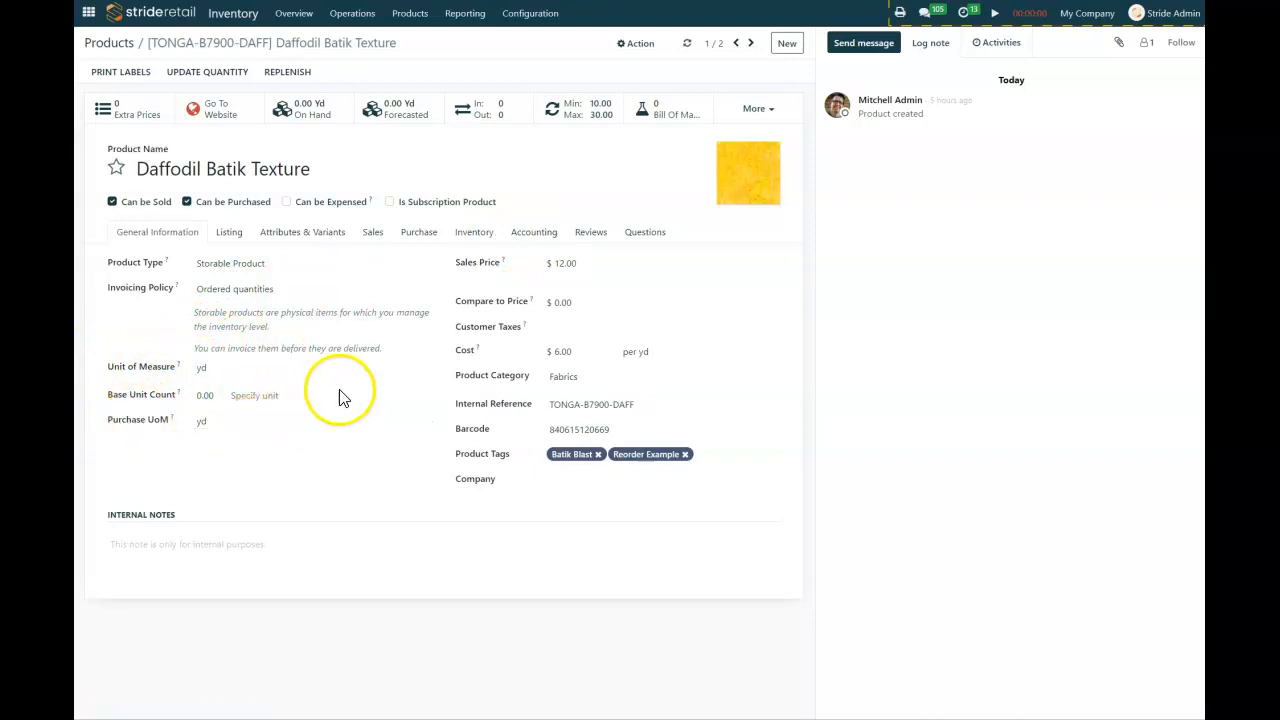
left_click(592, 112)
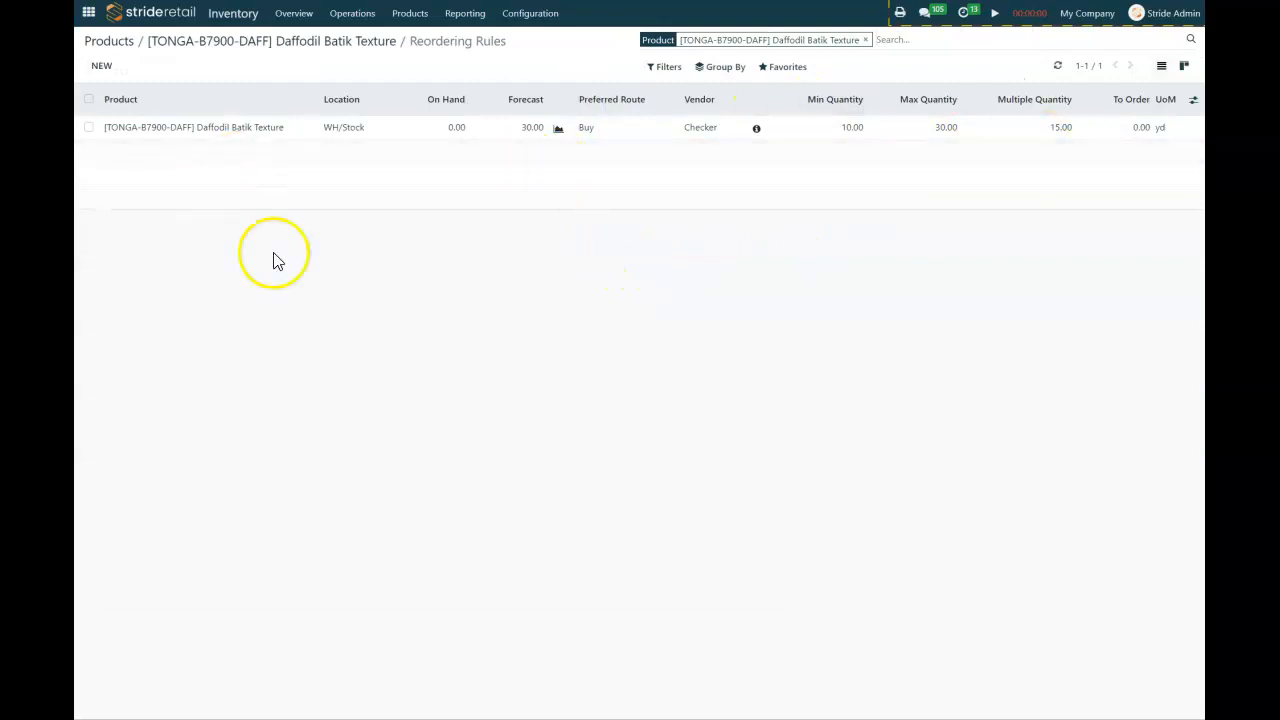
left_click(355, 47)
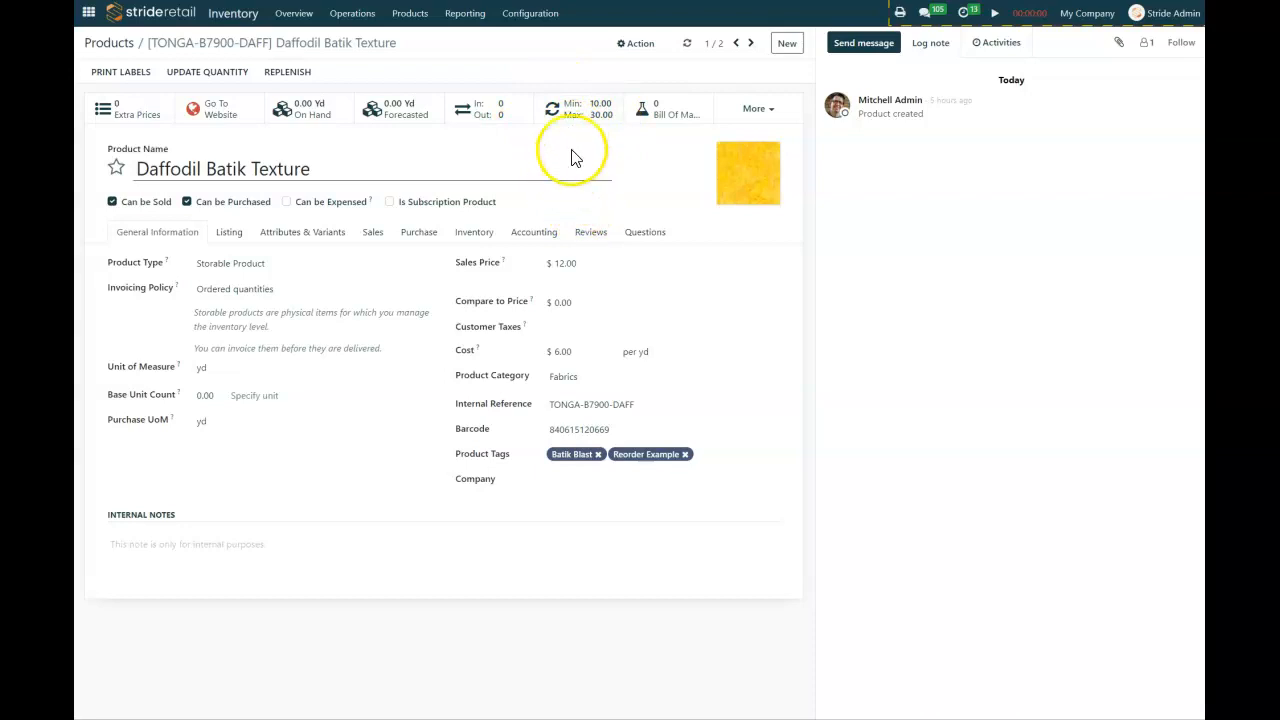
left_click(575, 120)
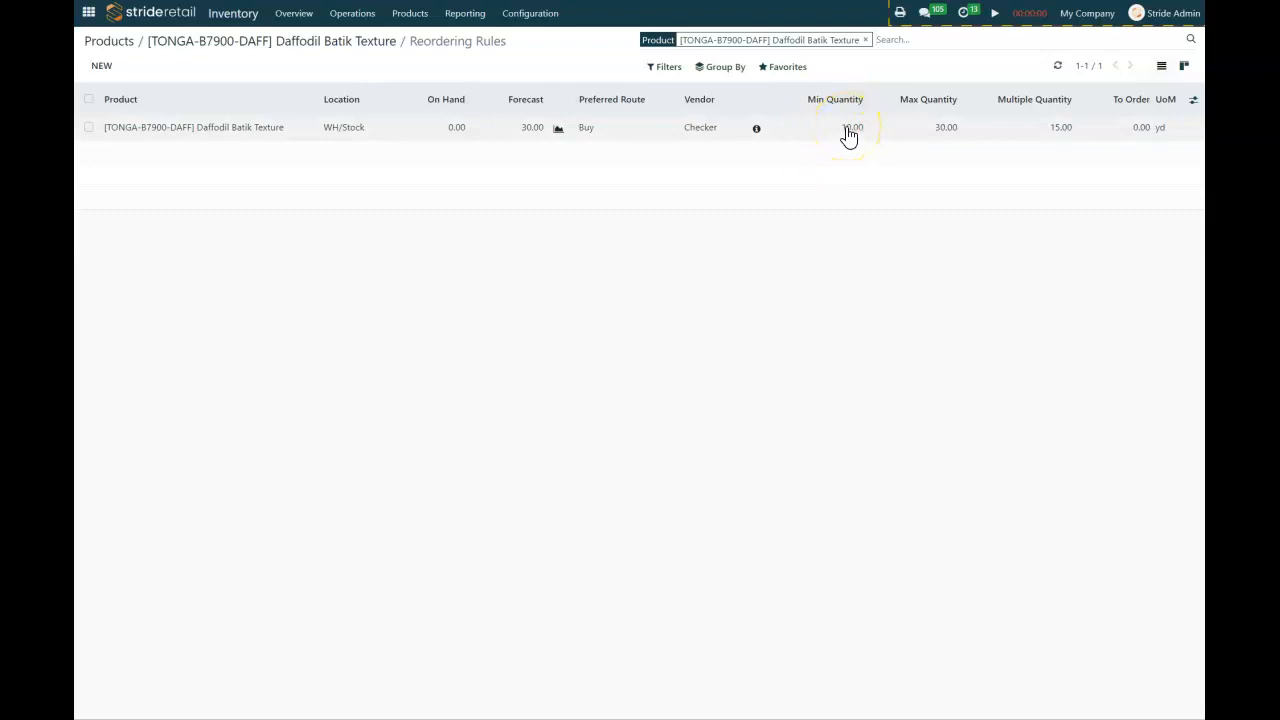
left_click(955, 132)
Show the Trigger column in the reordering rules, check the trigger options while keeping Auto, and hide the column again
left_click(1194, 101)
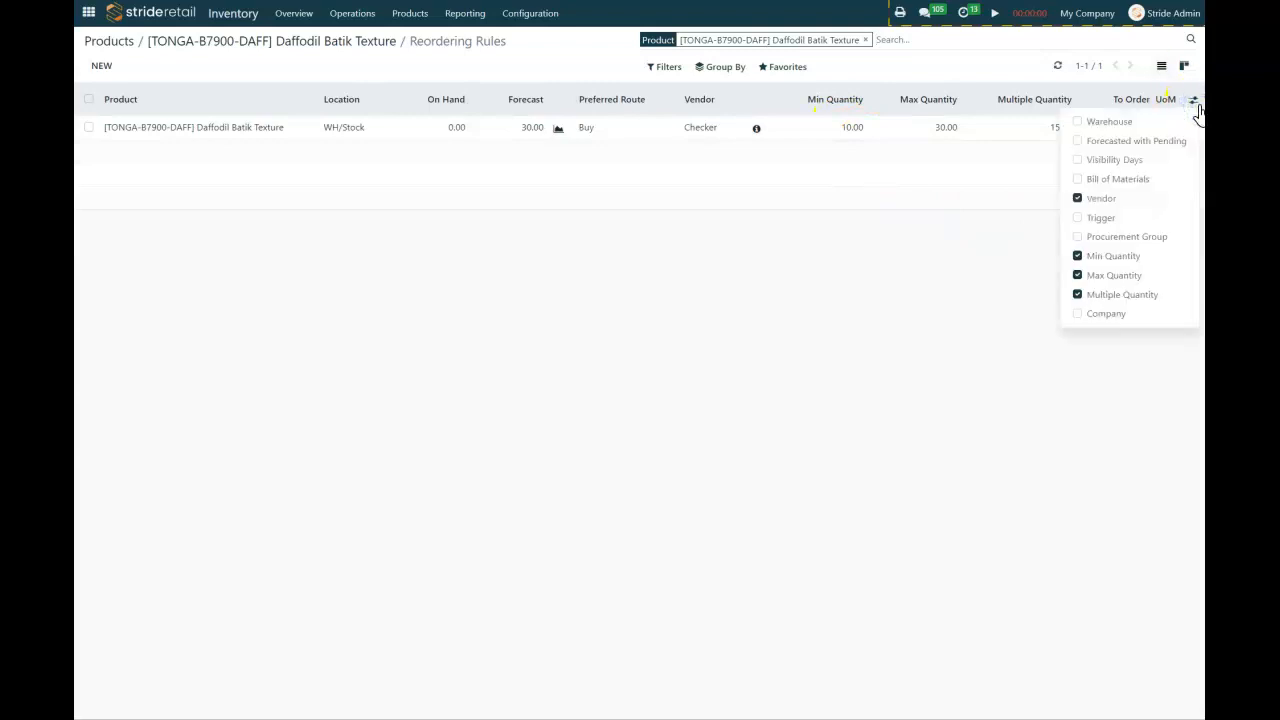
left_click(1098, 218)
left_click(947, 338)
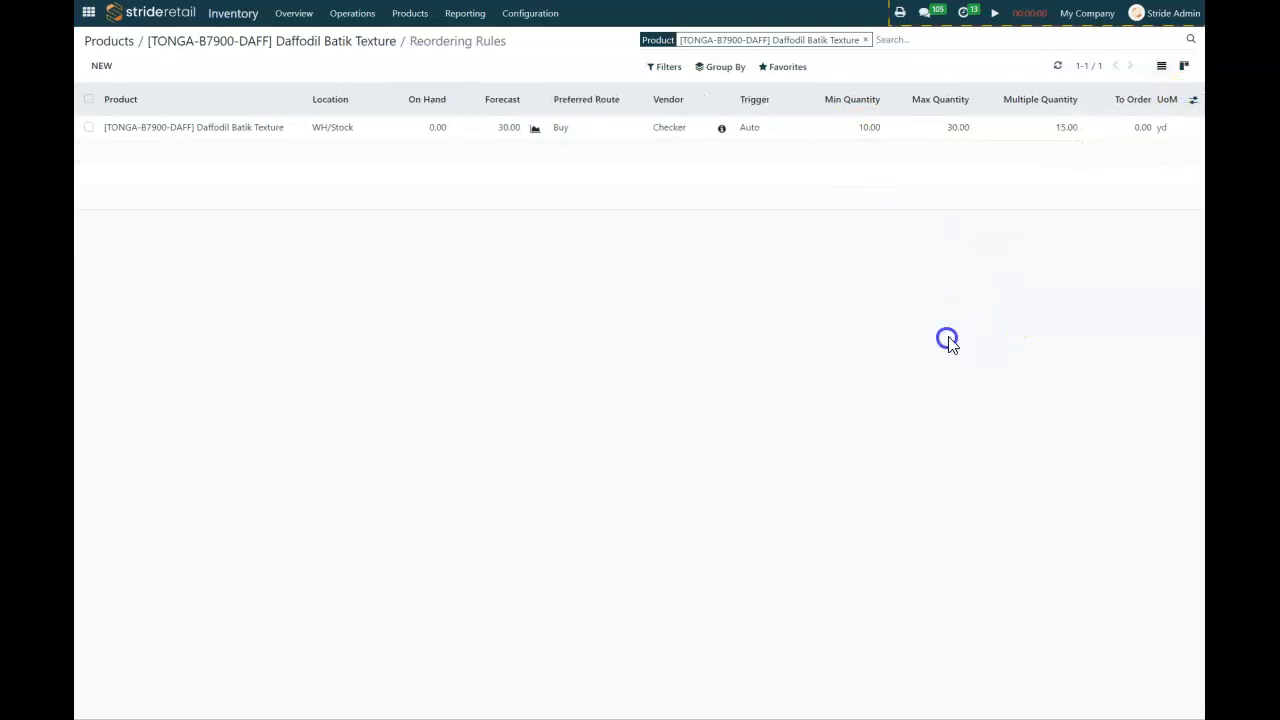
left_click(771, 128)
left_click(778, 129)
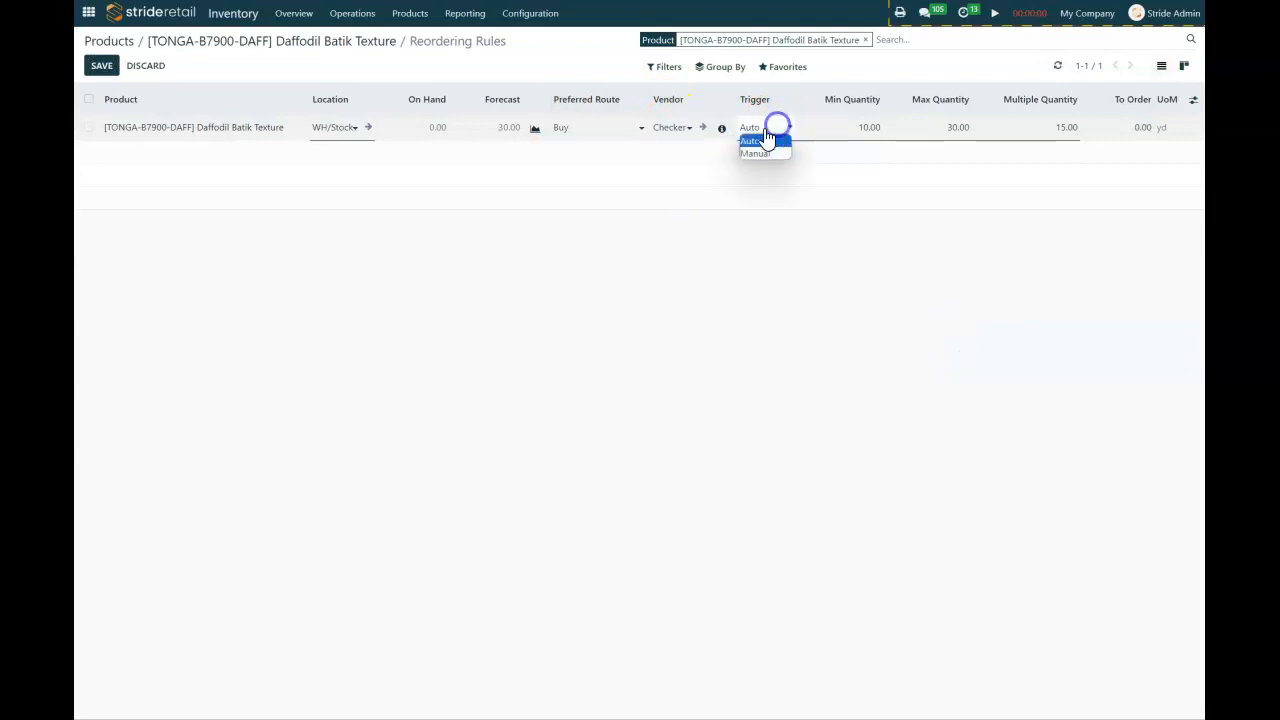
left_click(777, 136)
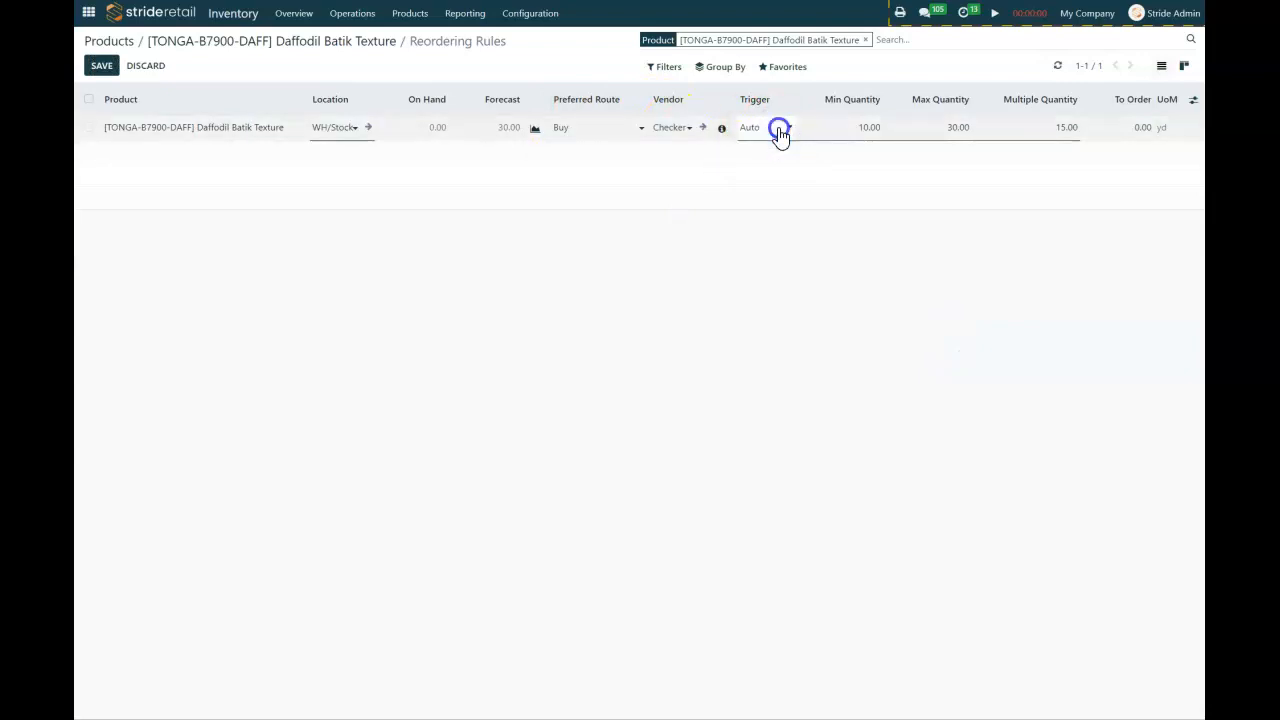
left_click(1193, 100)
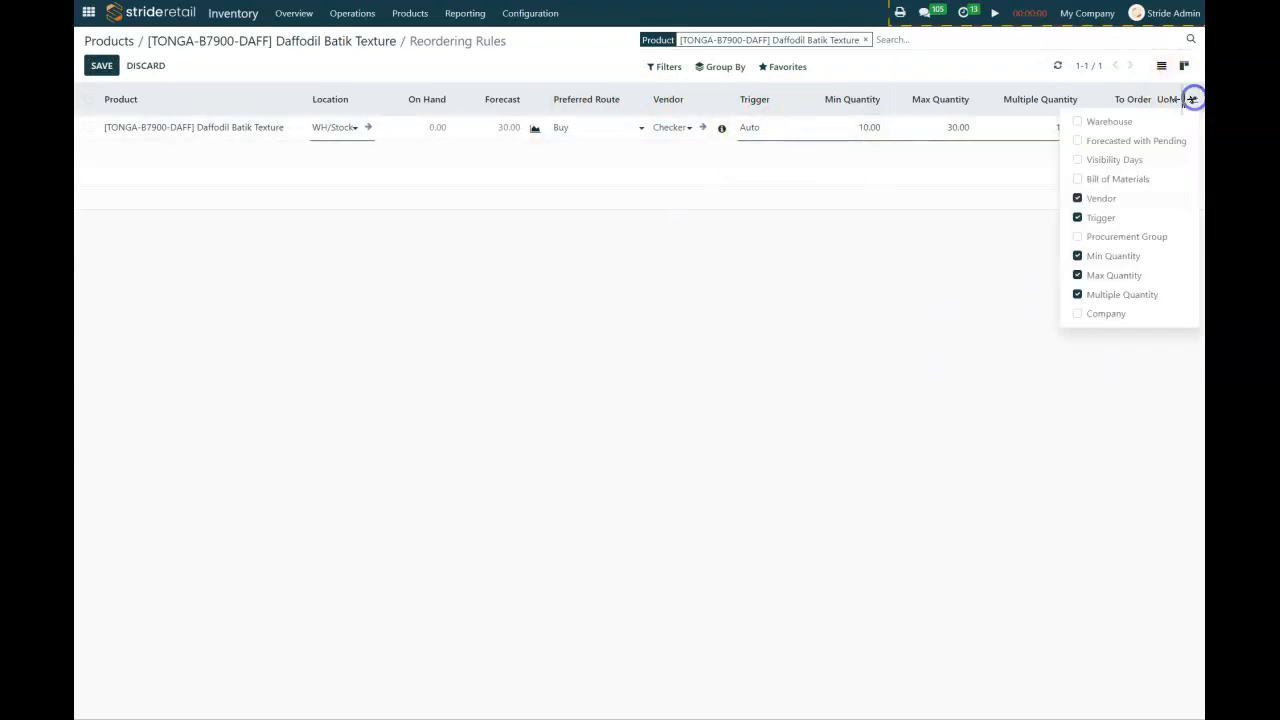
left_click(1077, 217)
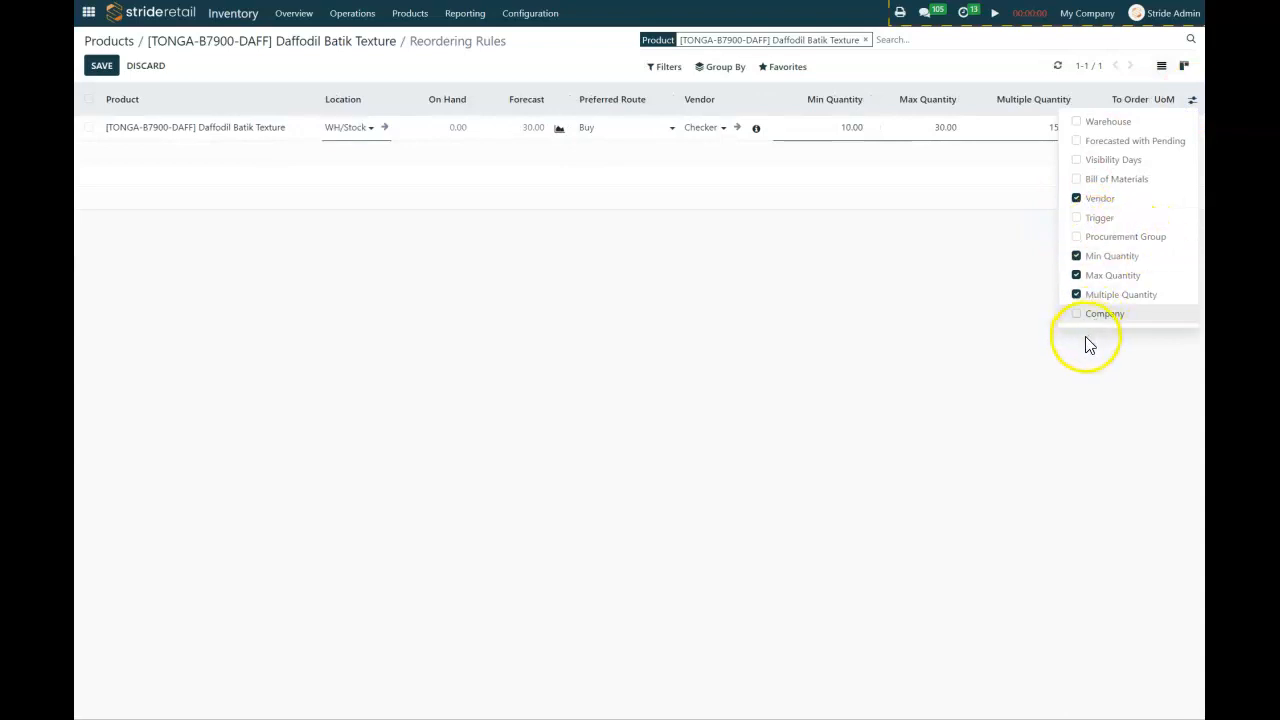
left_click(868, 337)
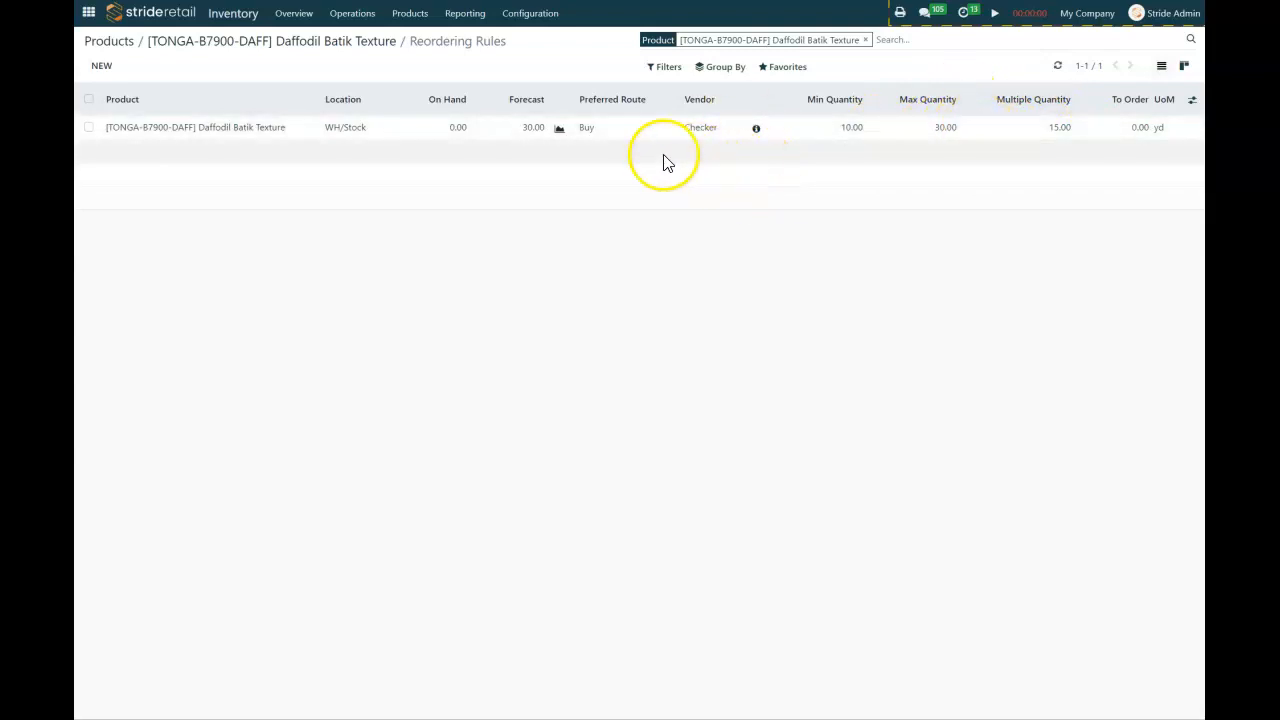
Review the reordering rule and the stock and purchase units of measure of the Mako Cotton Embroidery Thread product
left_click(110, 43)
left_click(545, 140)
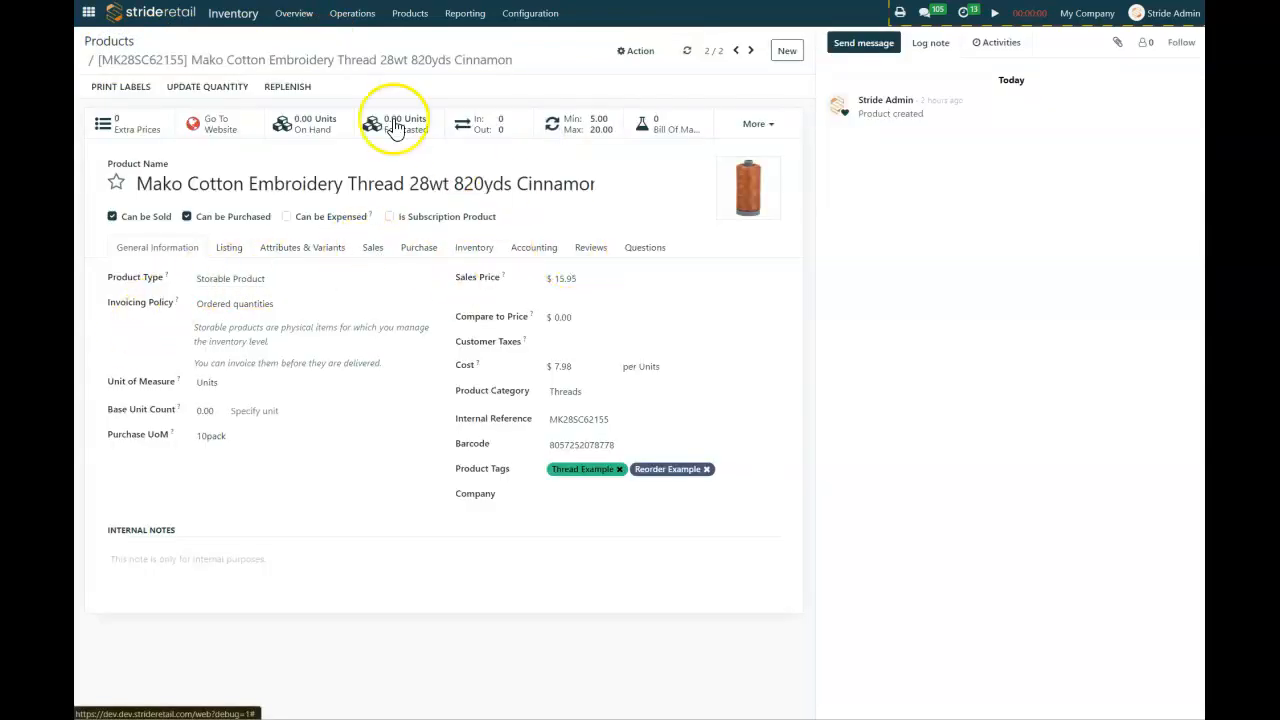
left_click(587, 130)
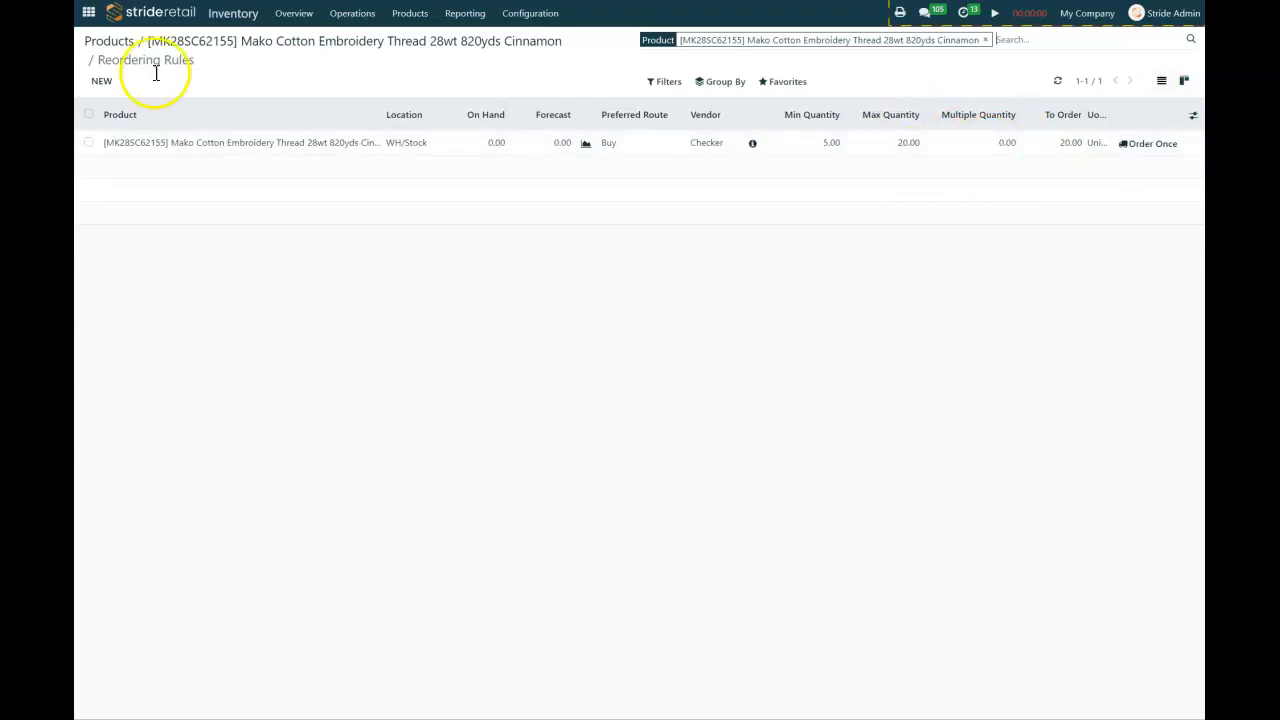
left_click(107, 41)
left_click(500, 129)
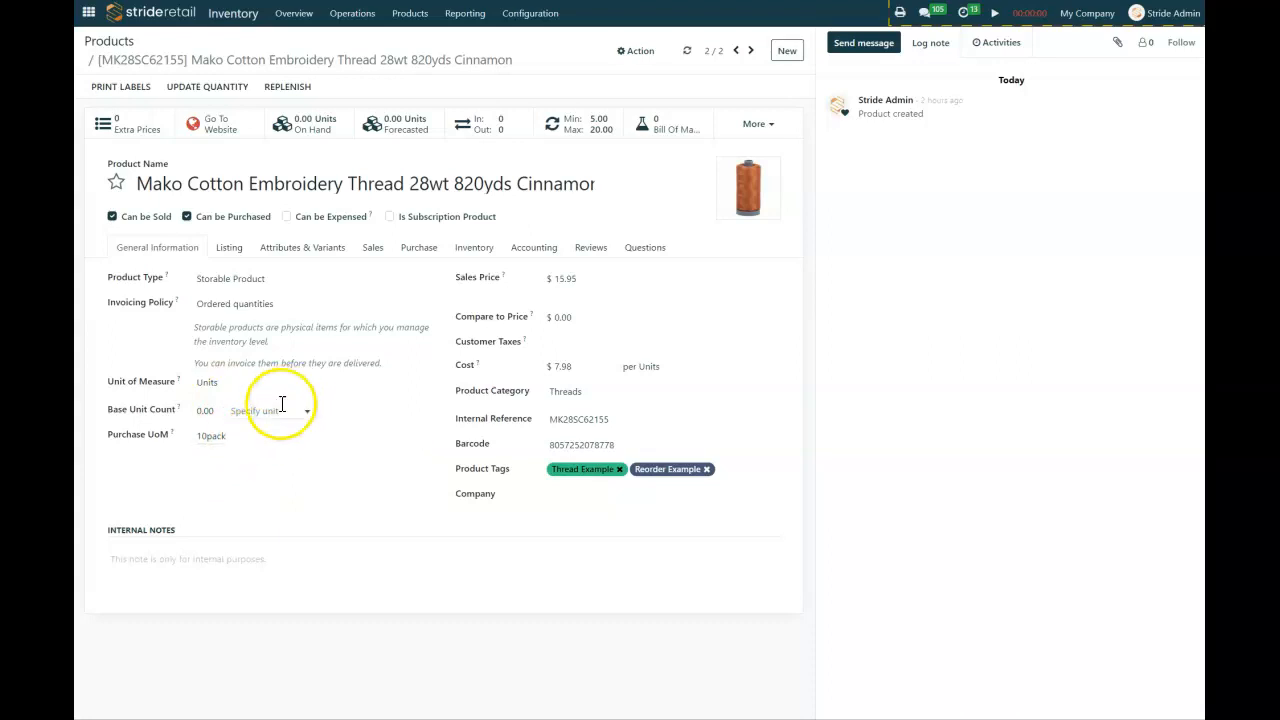
left_click(107, 39)
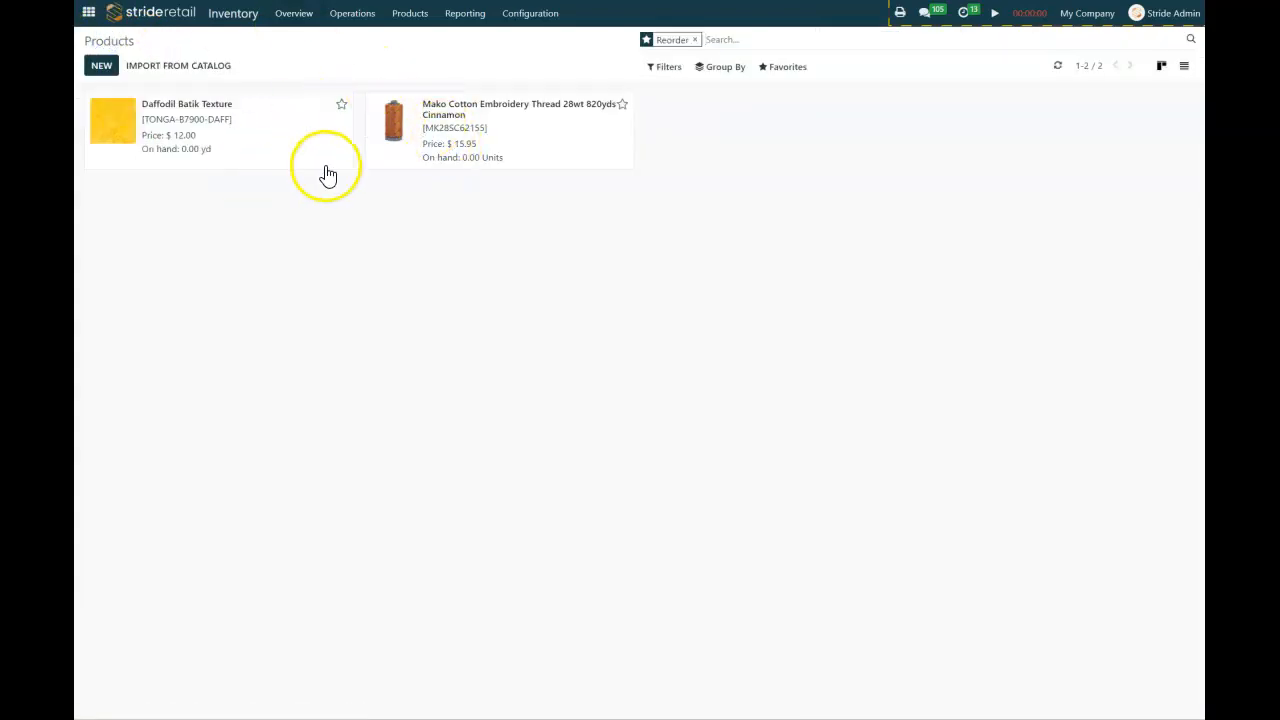
From the Daffodil Batik Texture forecasted report, open the pending request for quotation, cancel it and delete the record
left_click(183, 134)
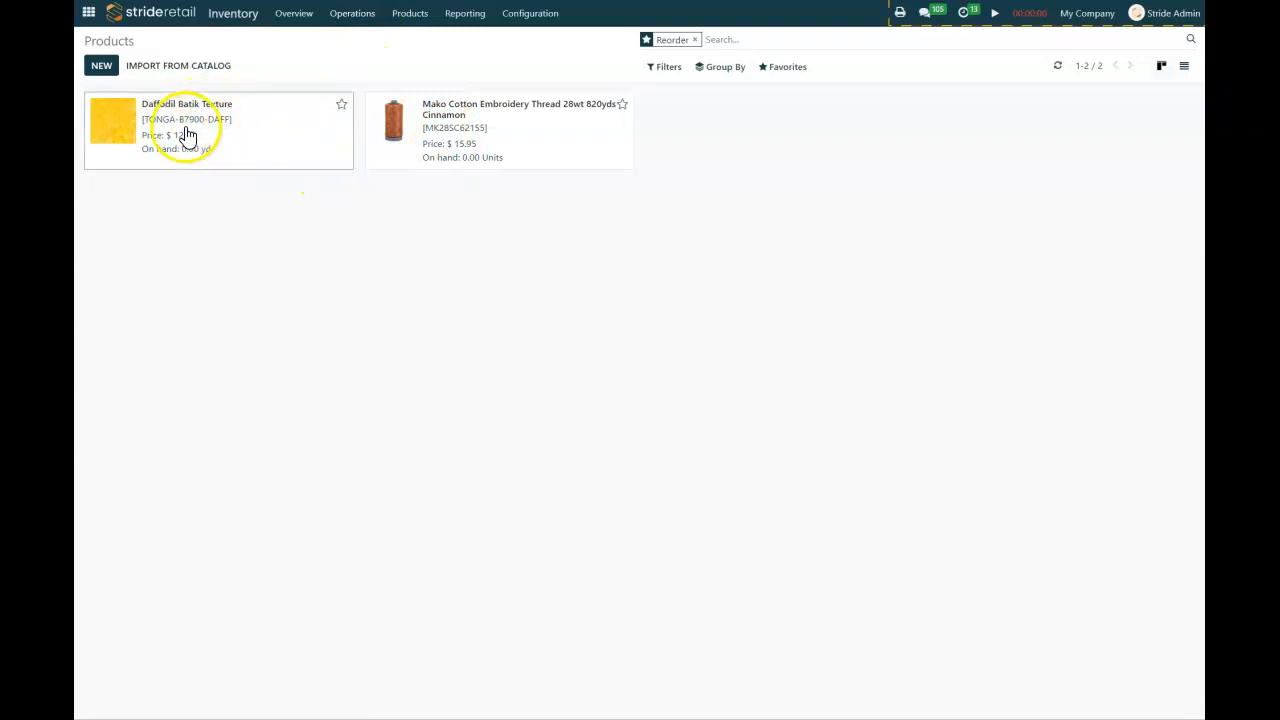
left_click(403, 106)
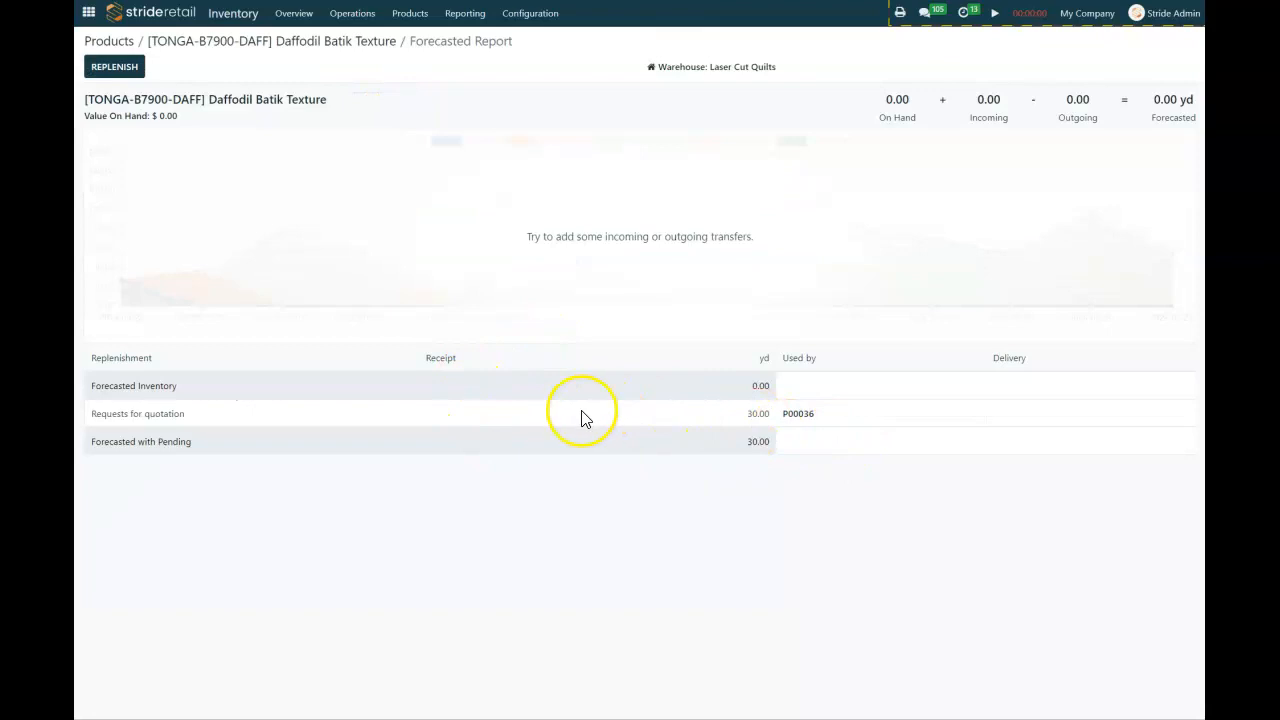
left_click(798, 413)
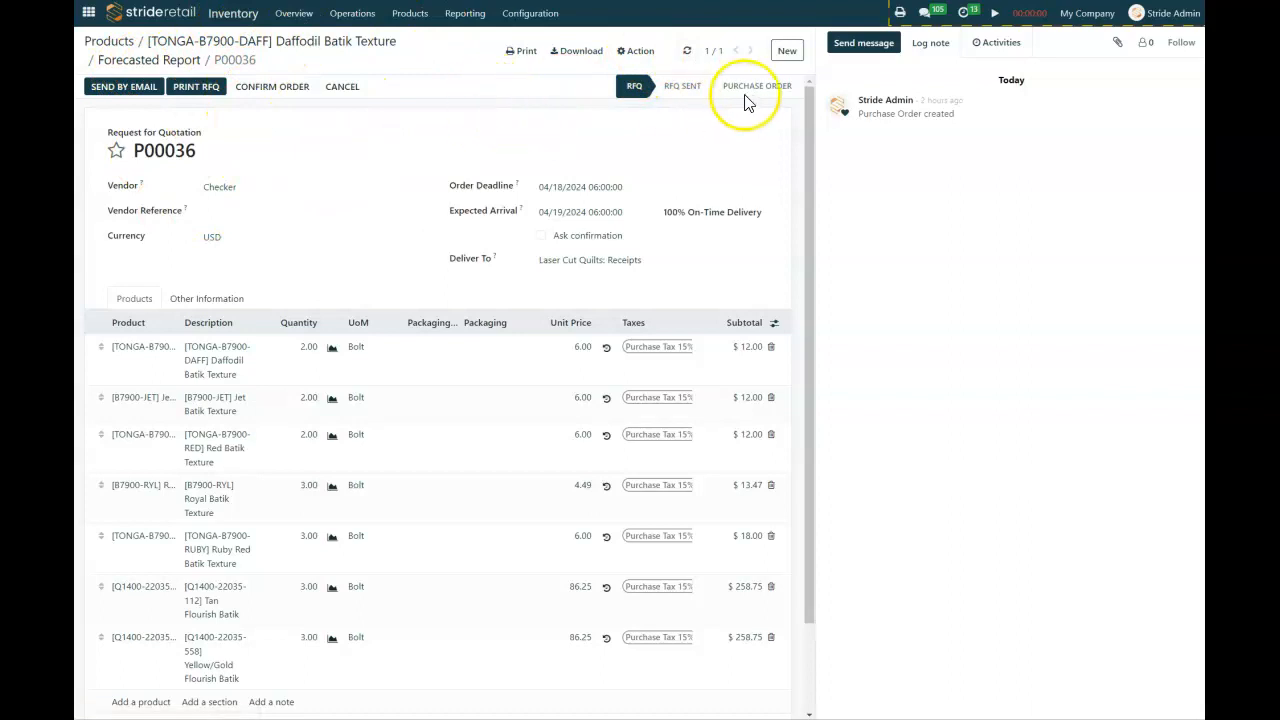
left_click(338, 88)
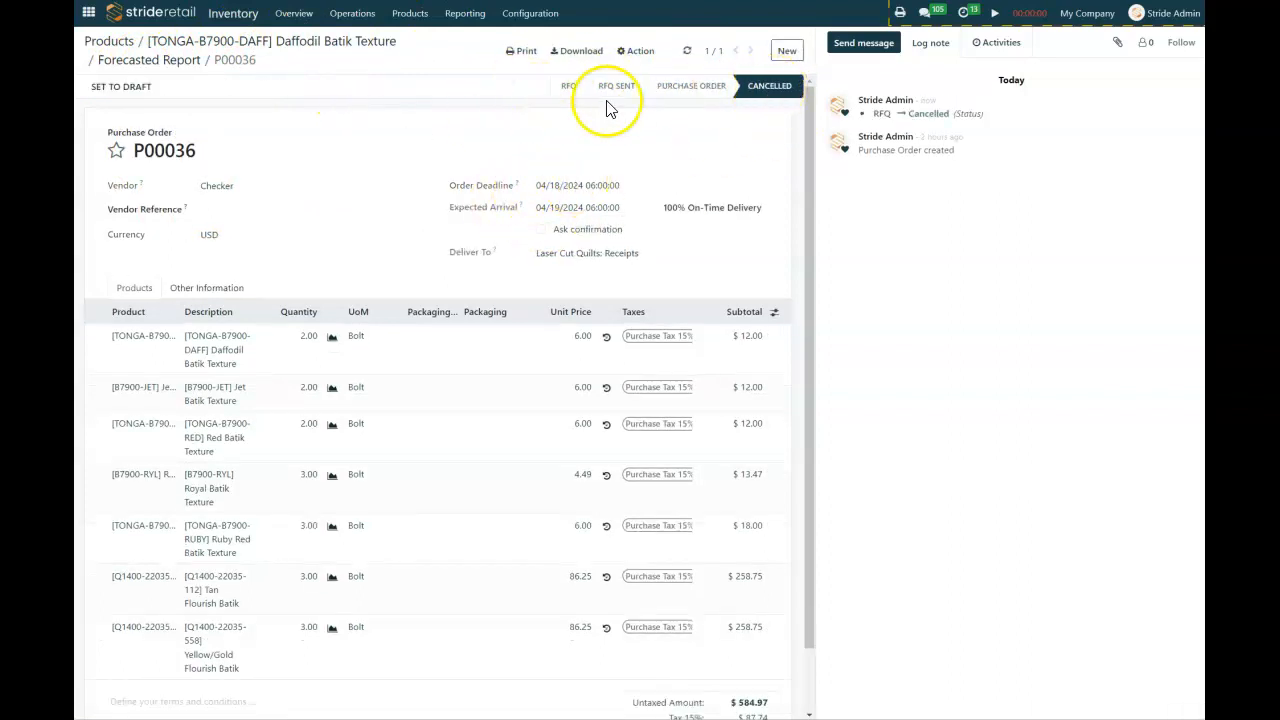
left_click(636, 60)
left_click(634, 88)
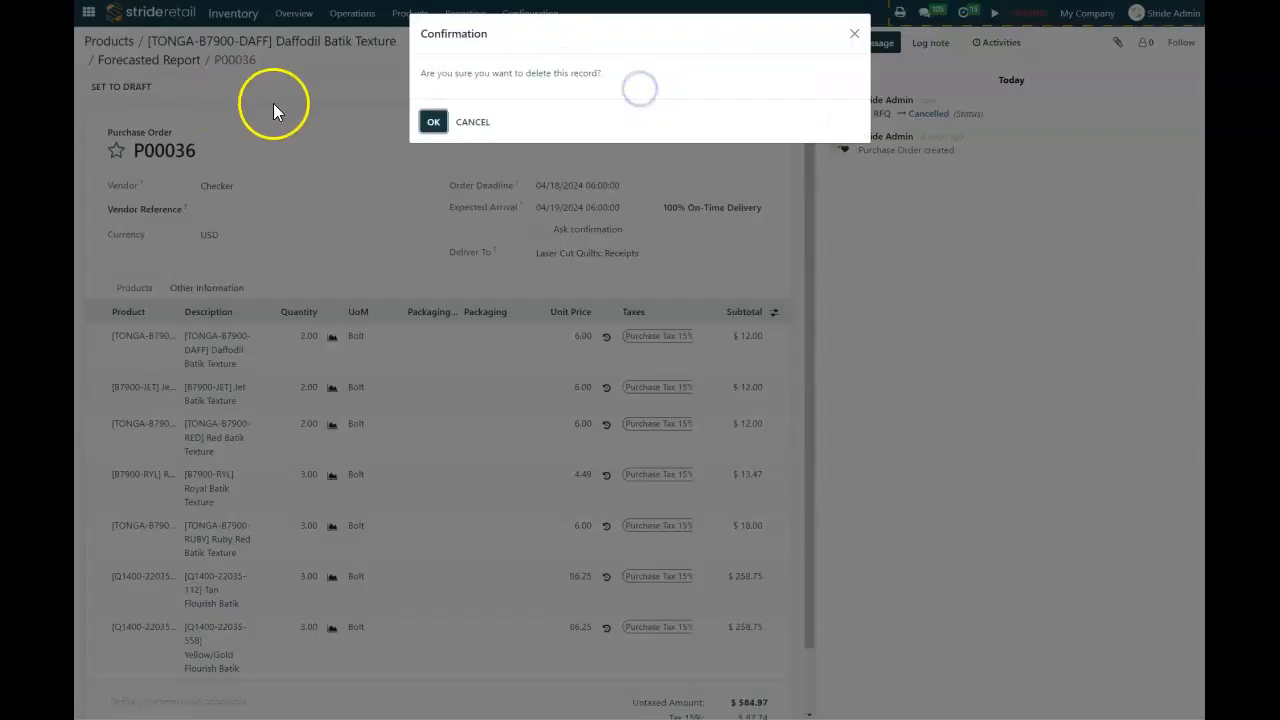
left_click(433, 123)
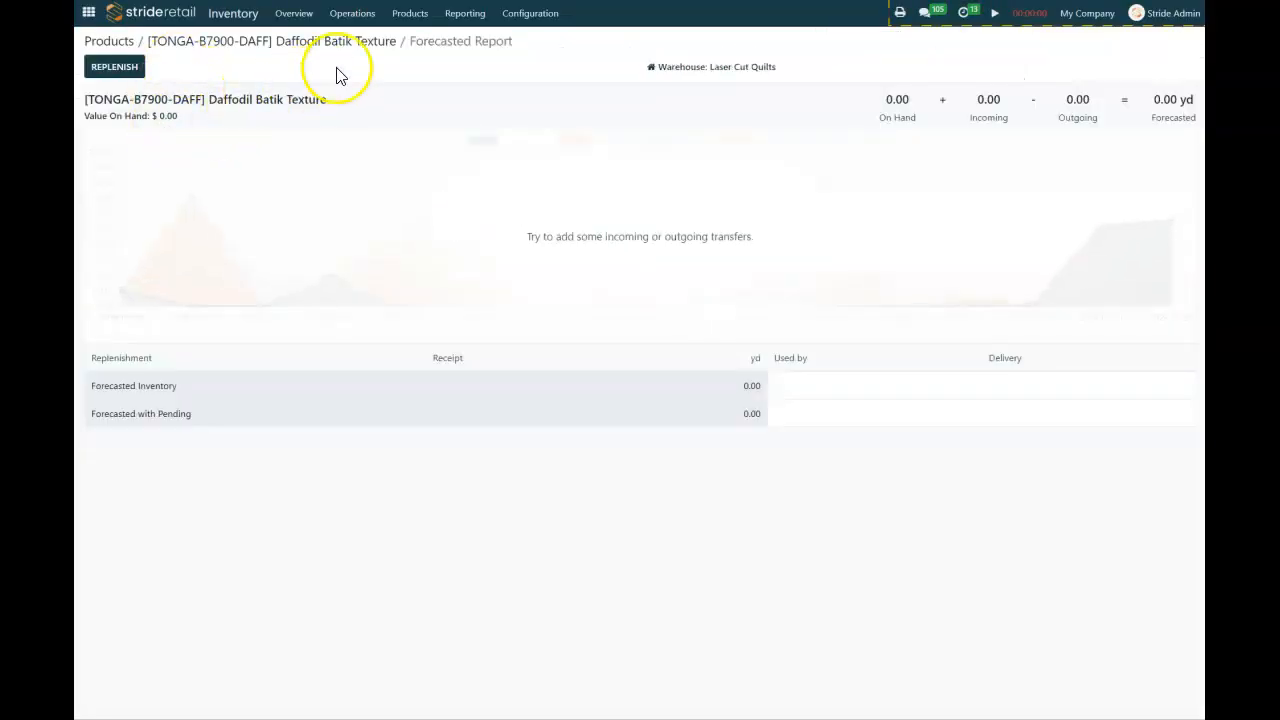
Order Daffodil Batik Texture once from its reordering rule
left_click(319, 42)
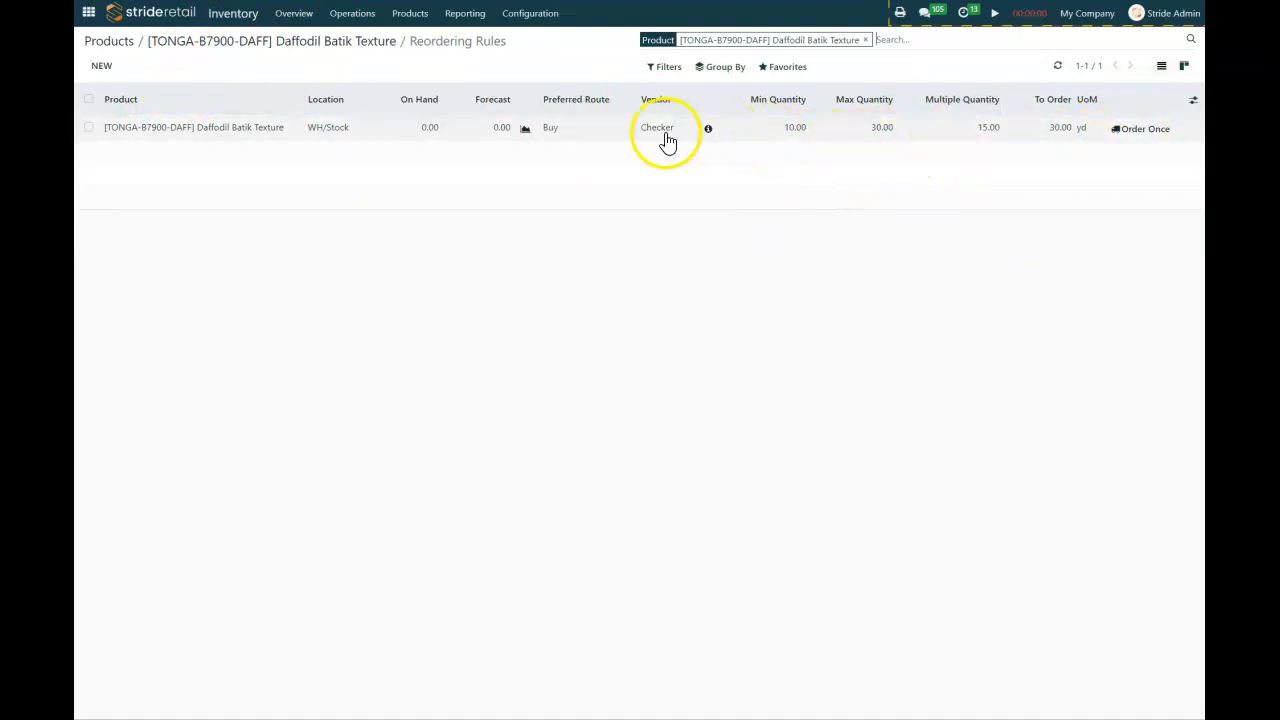
left_click(1142, 133)
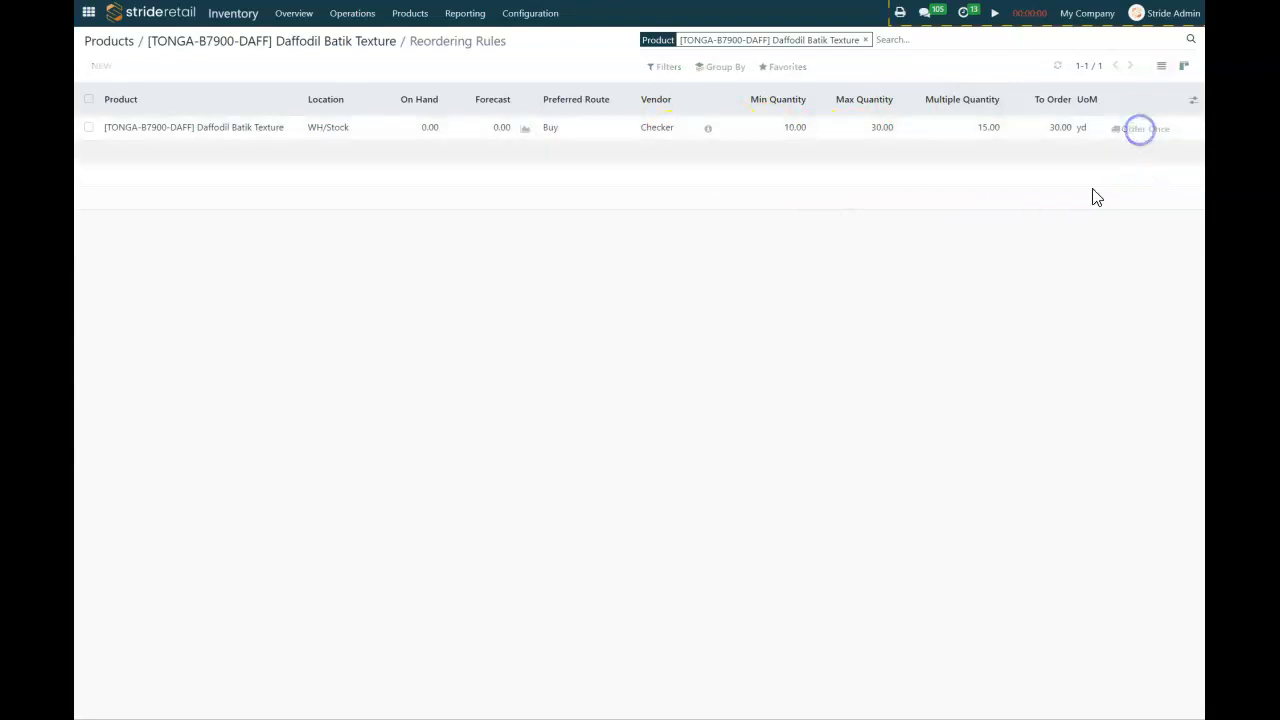
left_click(254, 40)
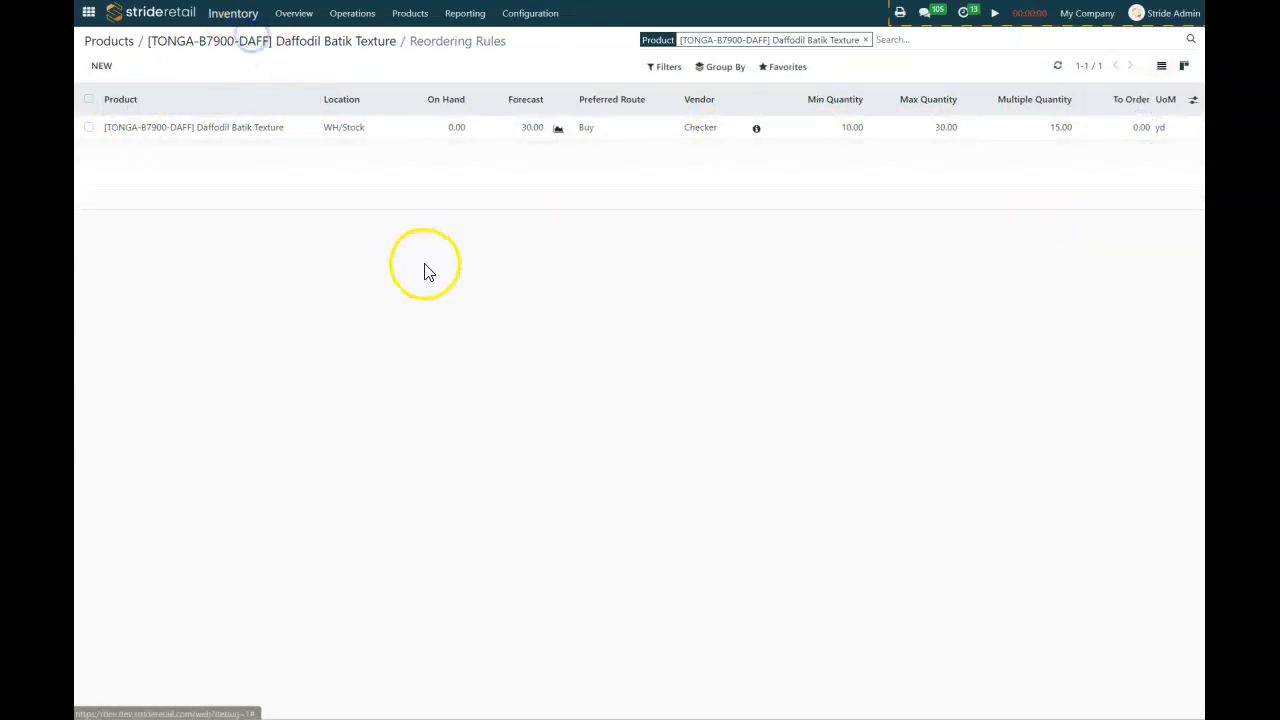
Open the Mako Cotton Embroidery Thread's reordering rule and order the product once
left_click(123, 42)
left_click(529, 129)
left_click(590, 124)
left_click(1146, 150)
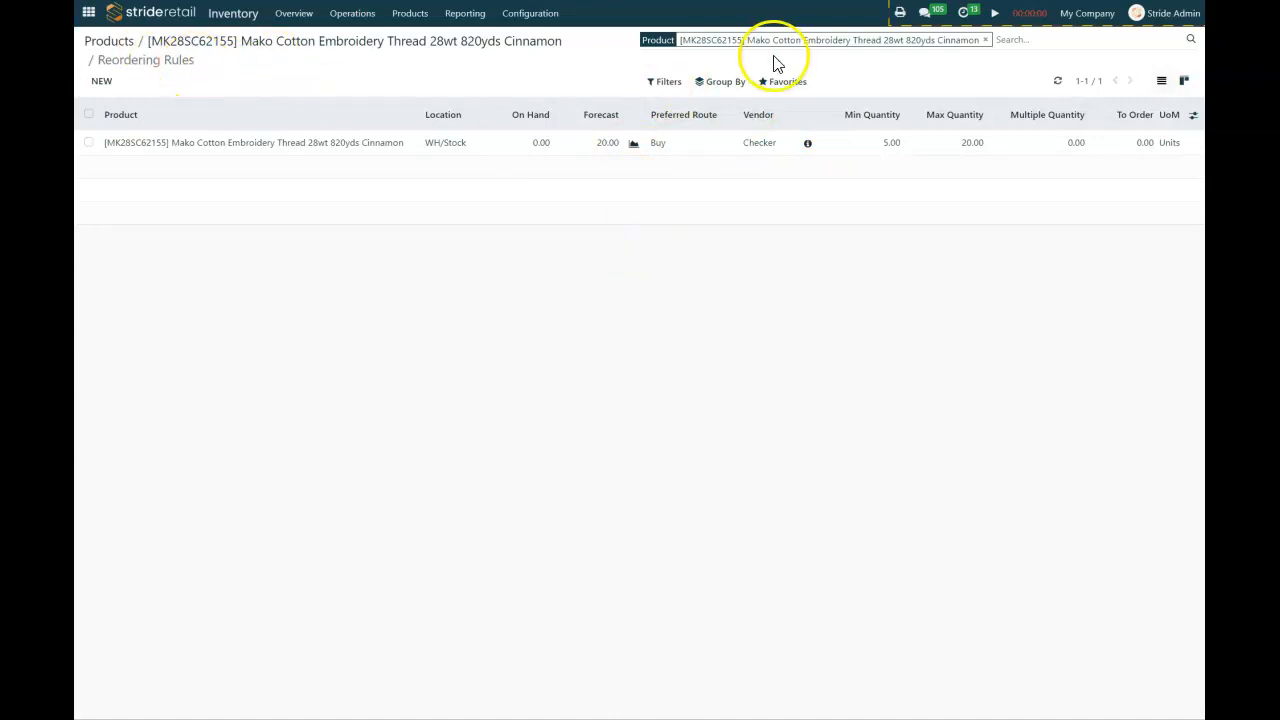
Switch to the Purchase app, open the newest Checker request for quotation, check its product lines and confirm the order
left_click(88, 12)
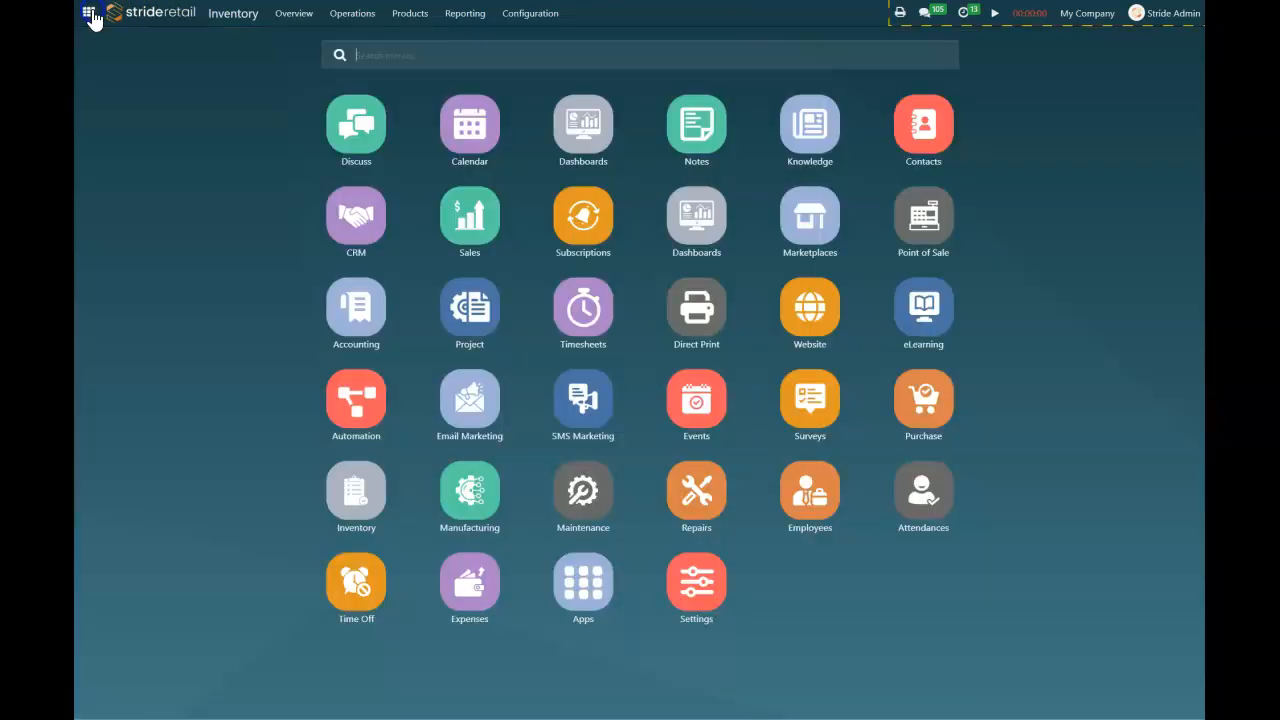
left_click(922, 405)
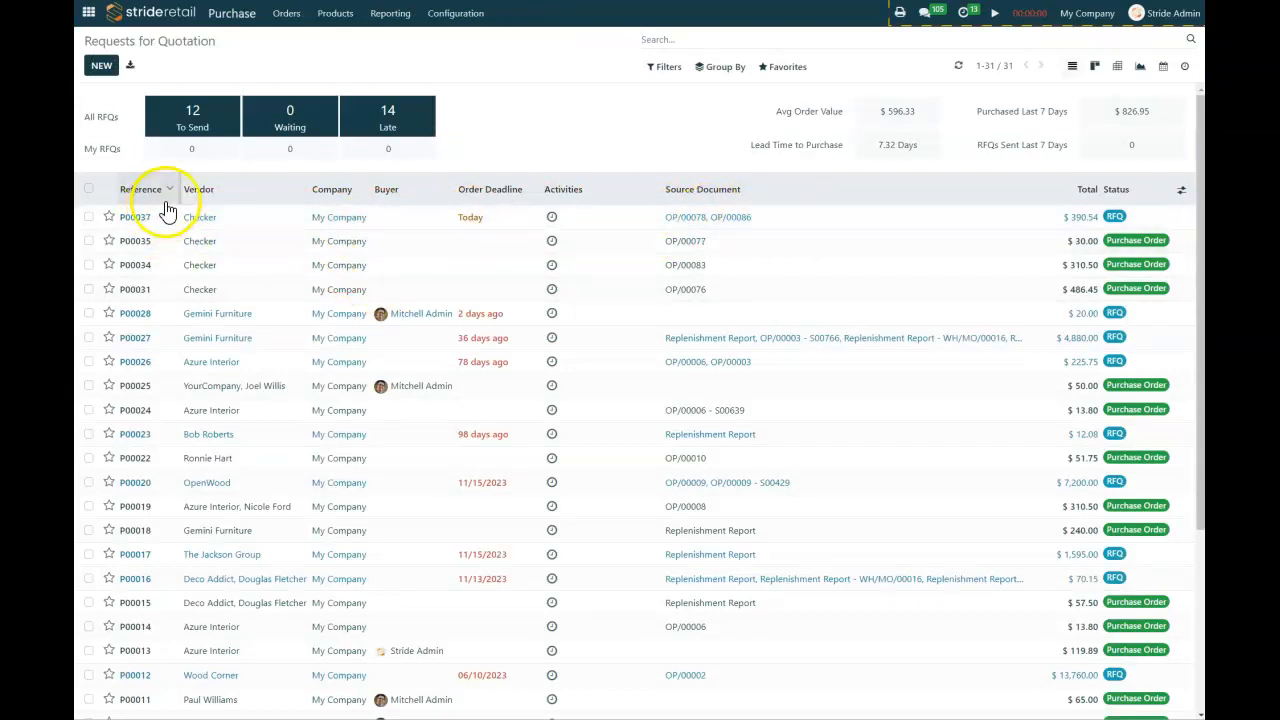
left_click(333, 222)
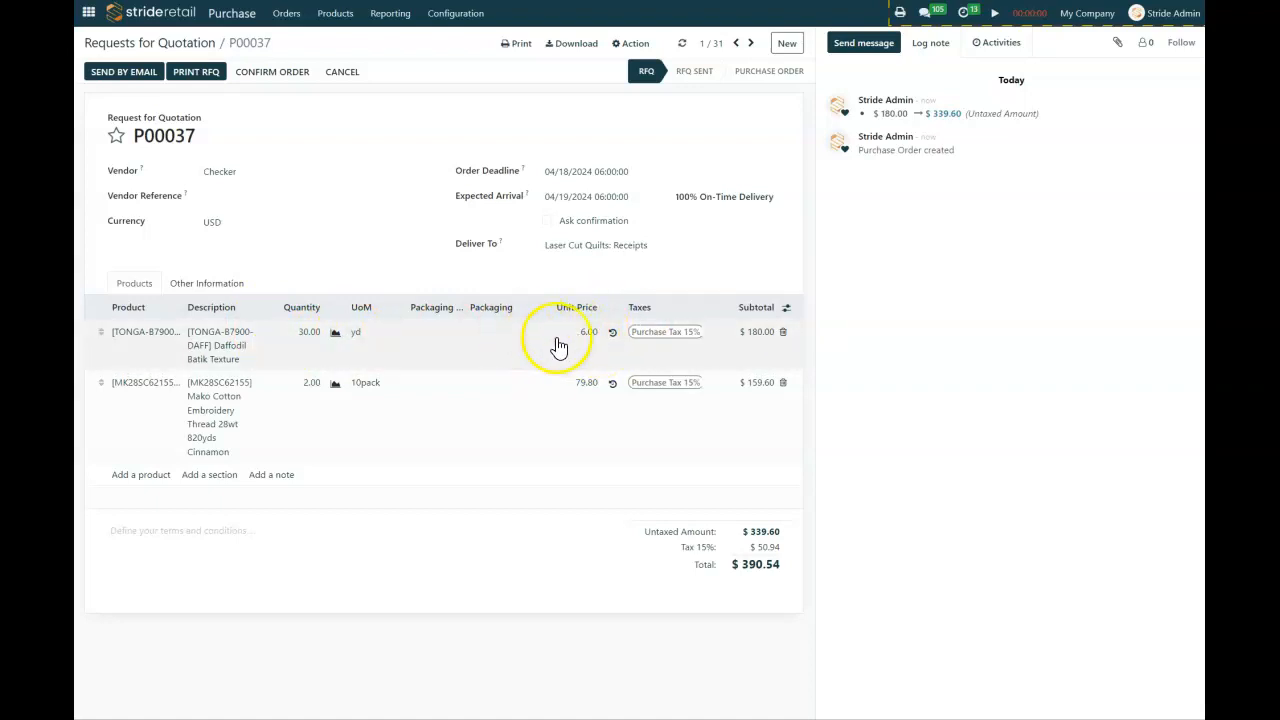
left_click(307, 350)
left_click(320, 390)
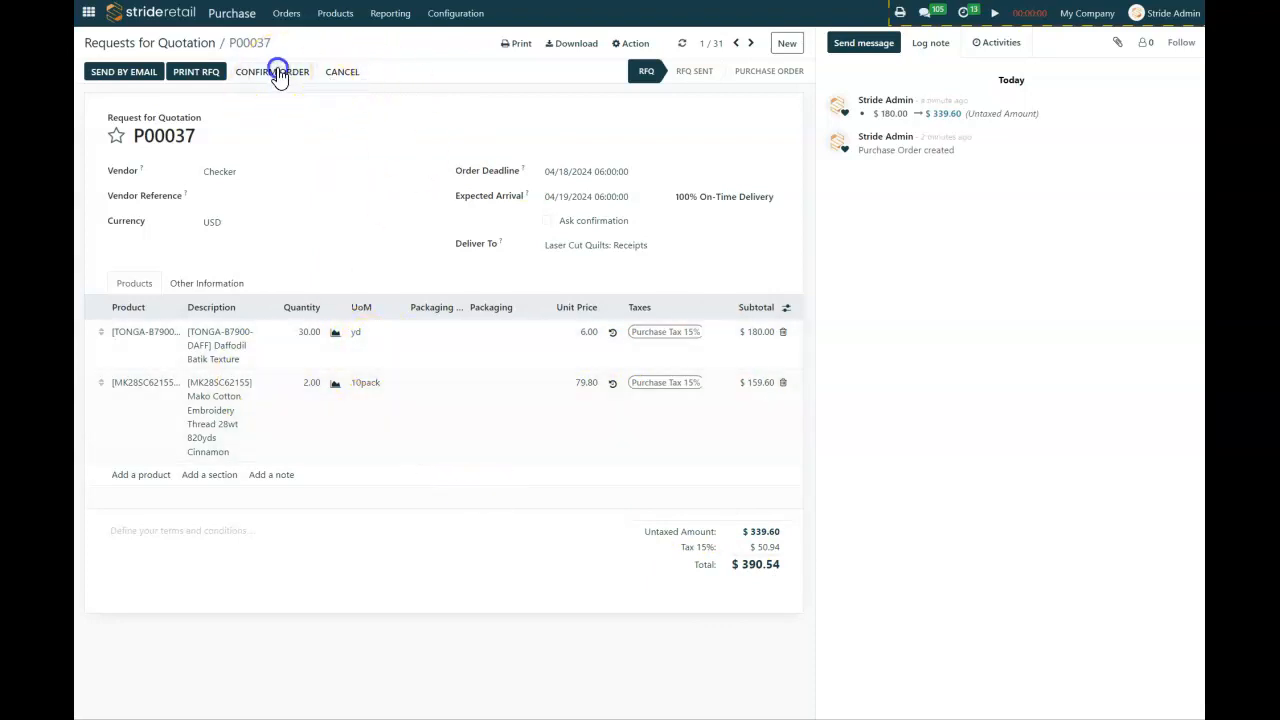
left_click(277, 71)
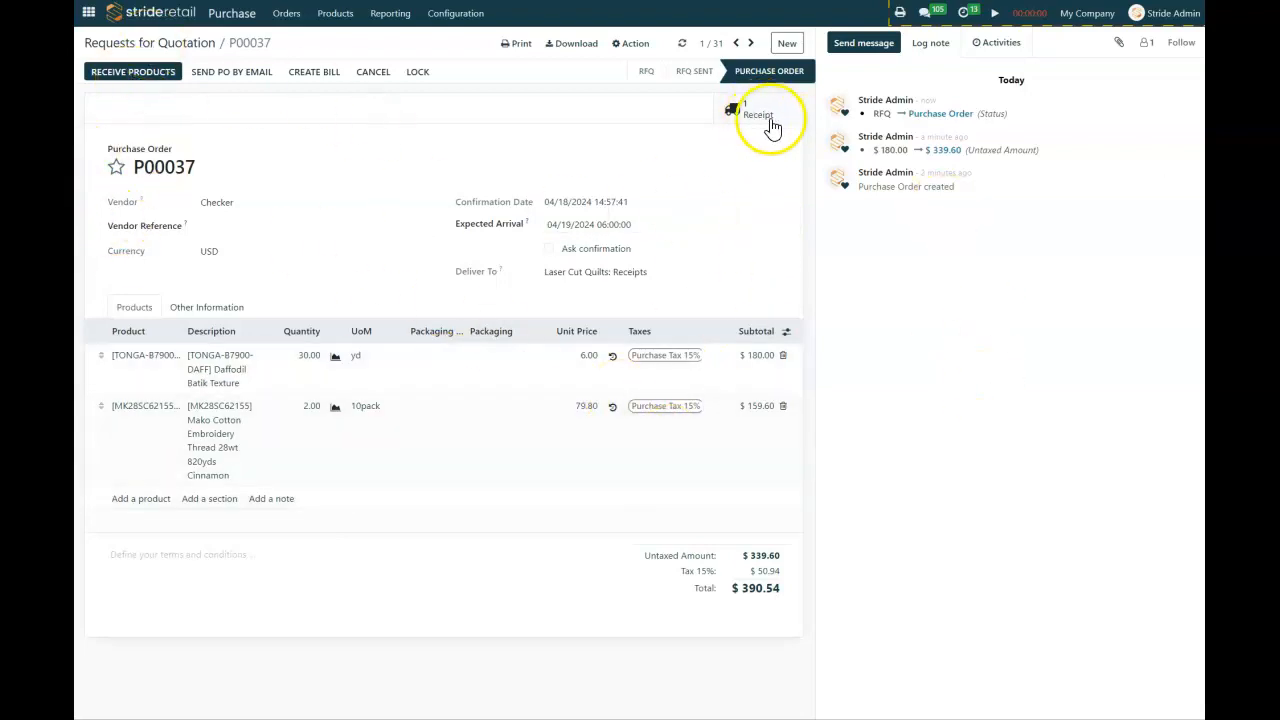
Examine the demanded quantities on the order's receipt and the units of measure on the Daffodil Batik Texture product
left_click(141, 70)
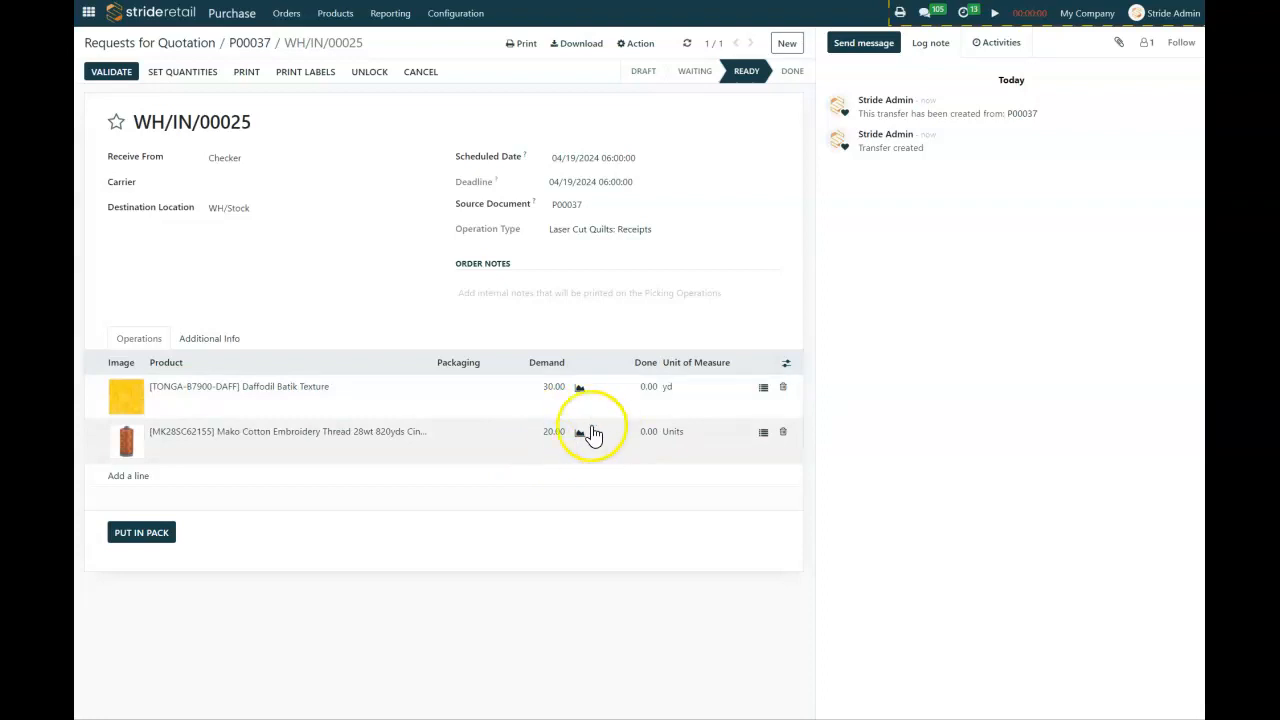
left_click(250, 42)
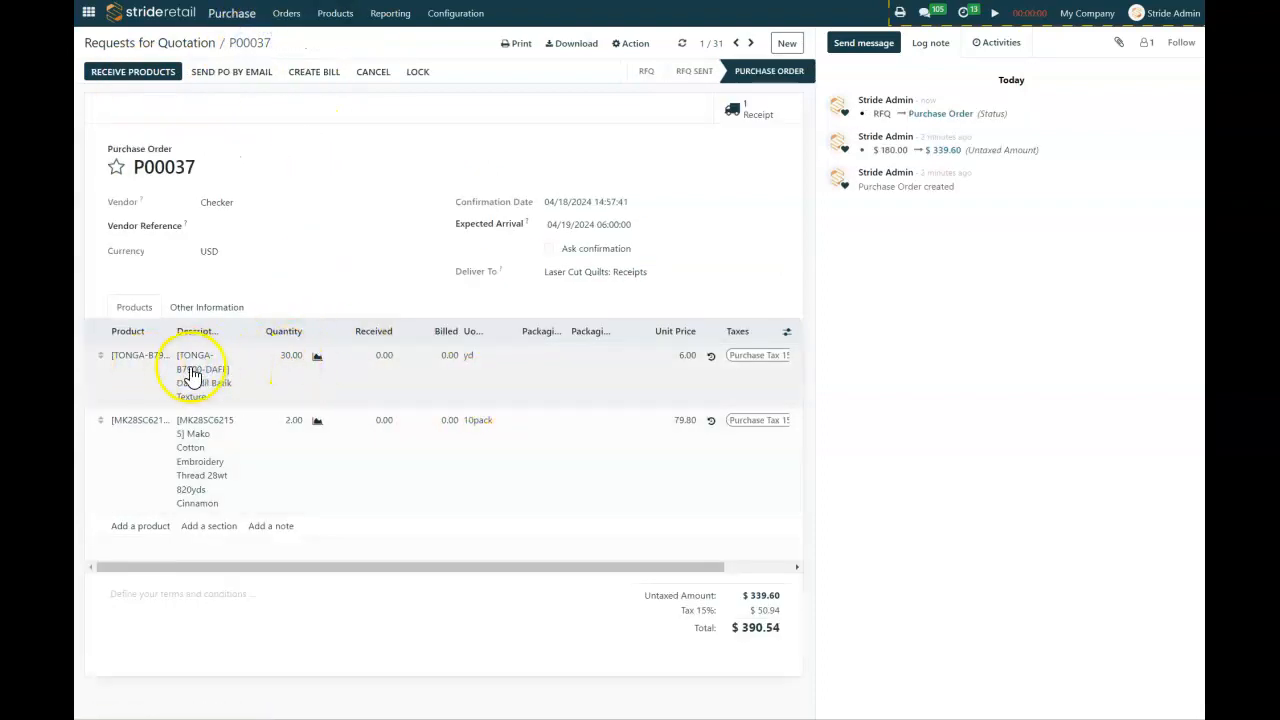
left_click(145, 356)
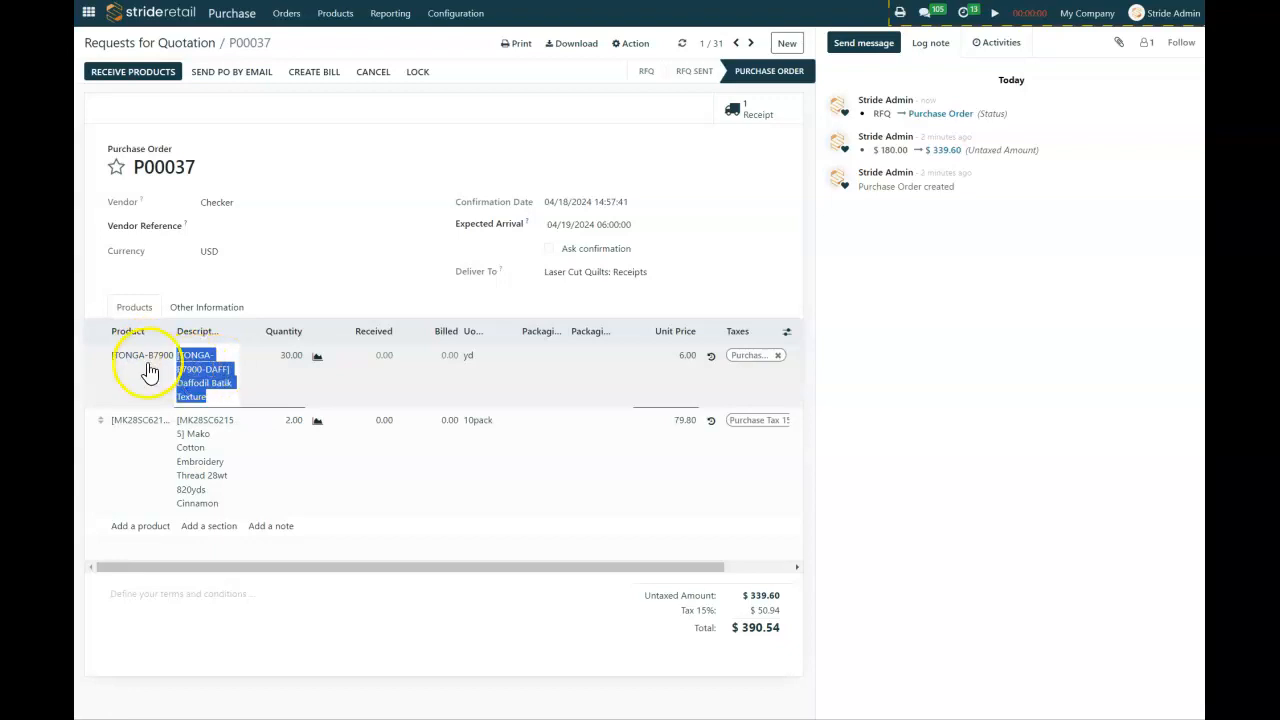
left_click(160, 360)
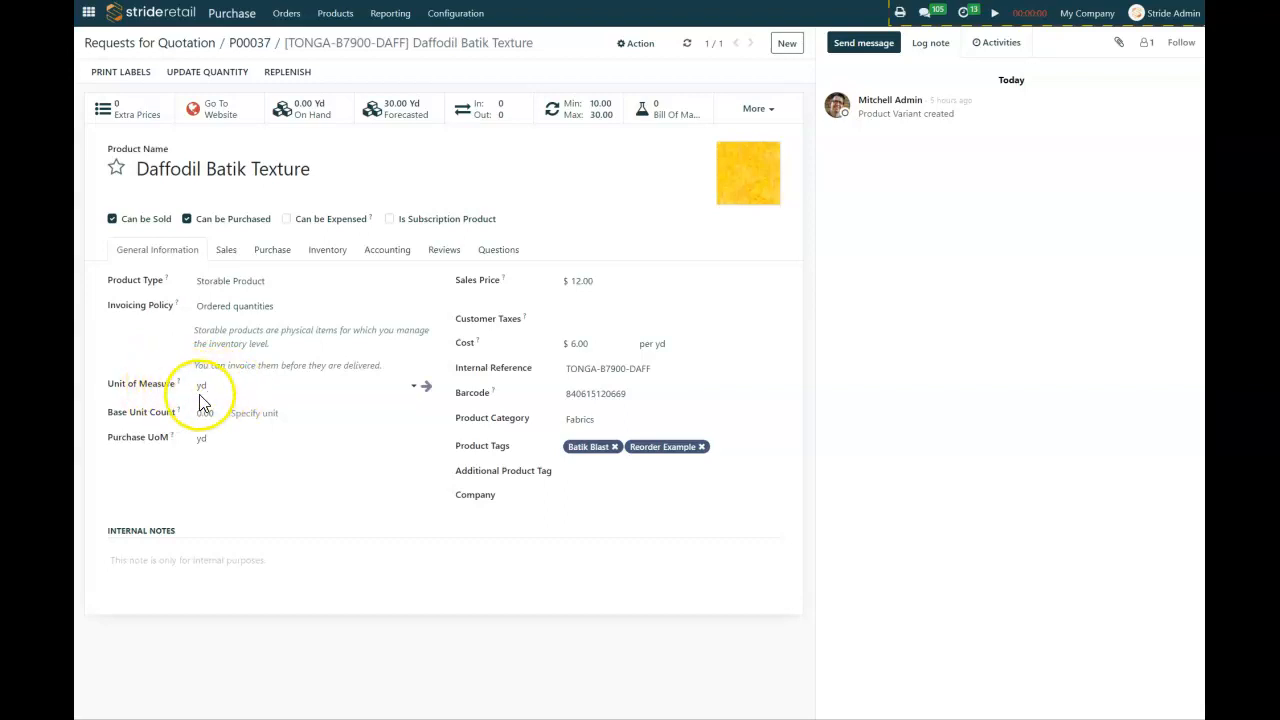
left_click(254, 48)
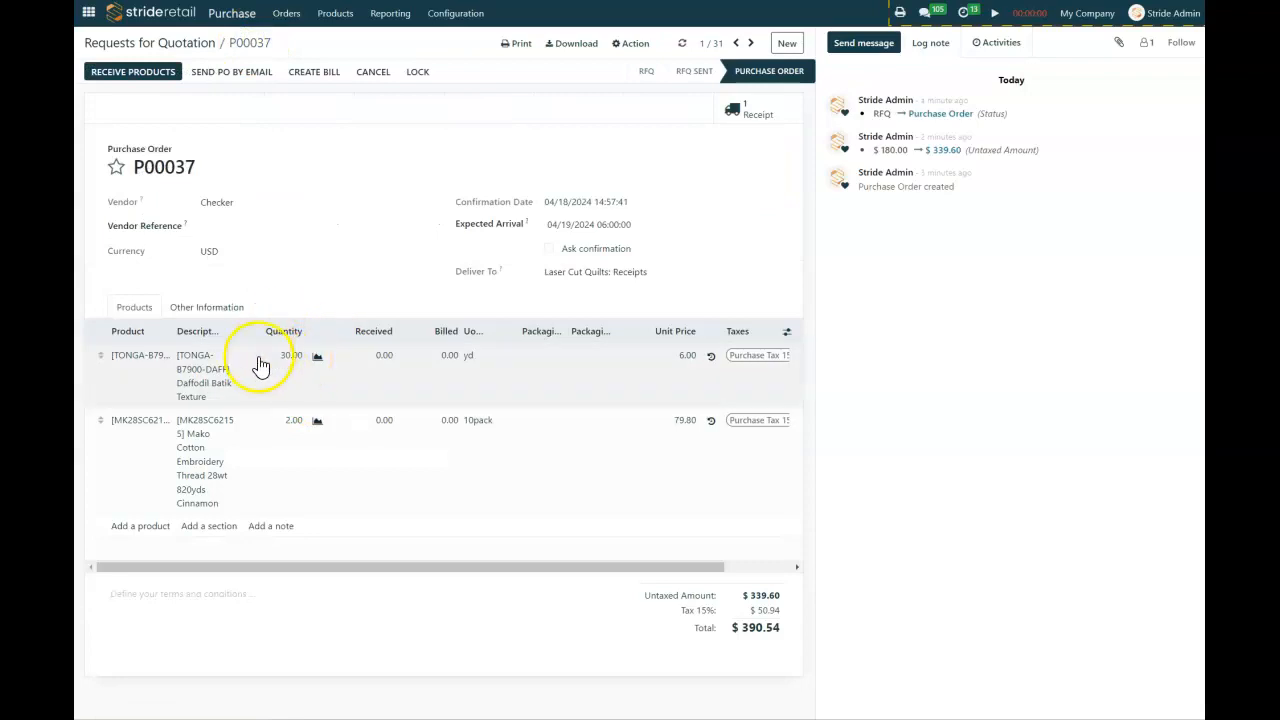
Check the units of measure on the Mako Cotton Embroidery Thread product, return to the purchase order and look at its receipt
left_click(139, 430)
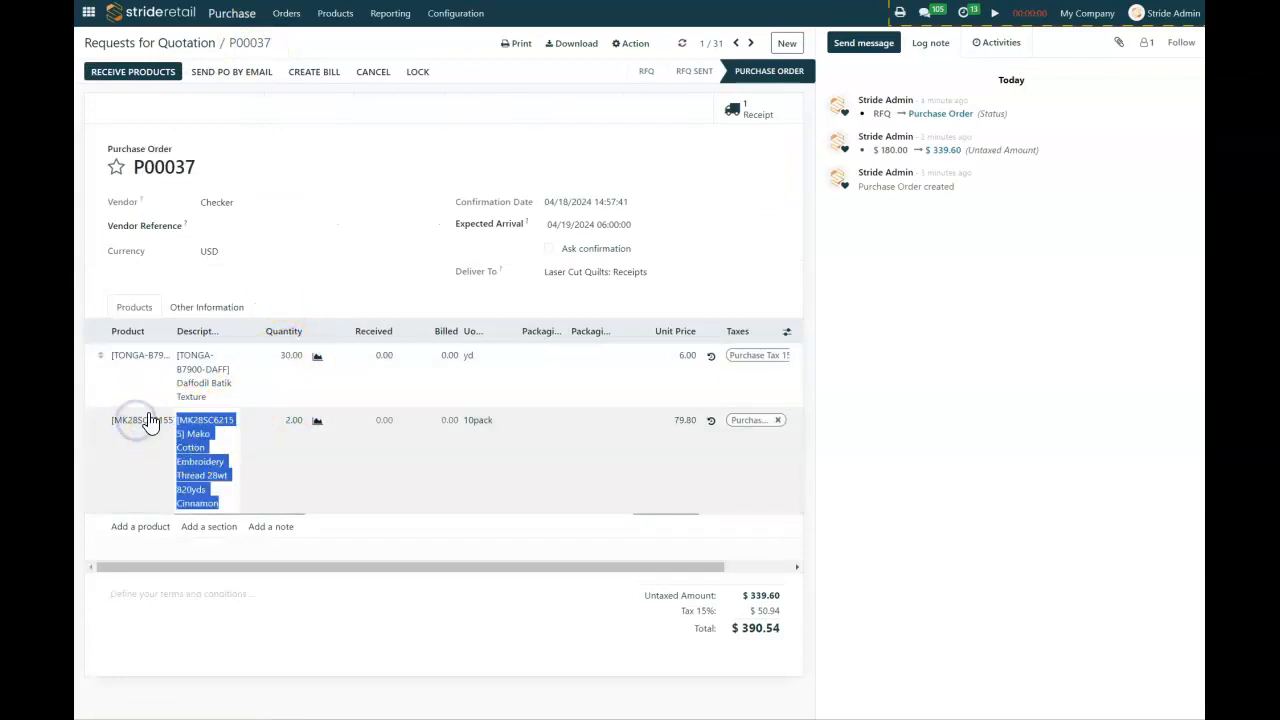
left_click(218, 430)
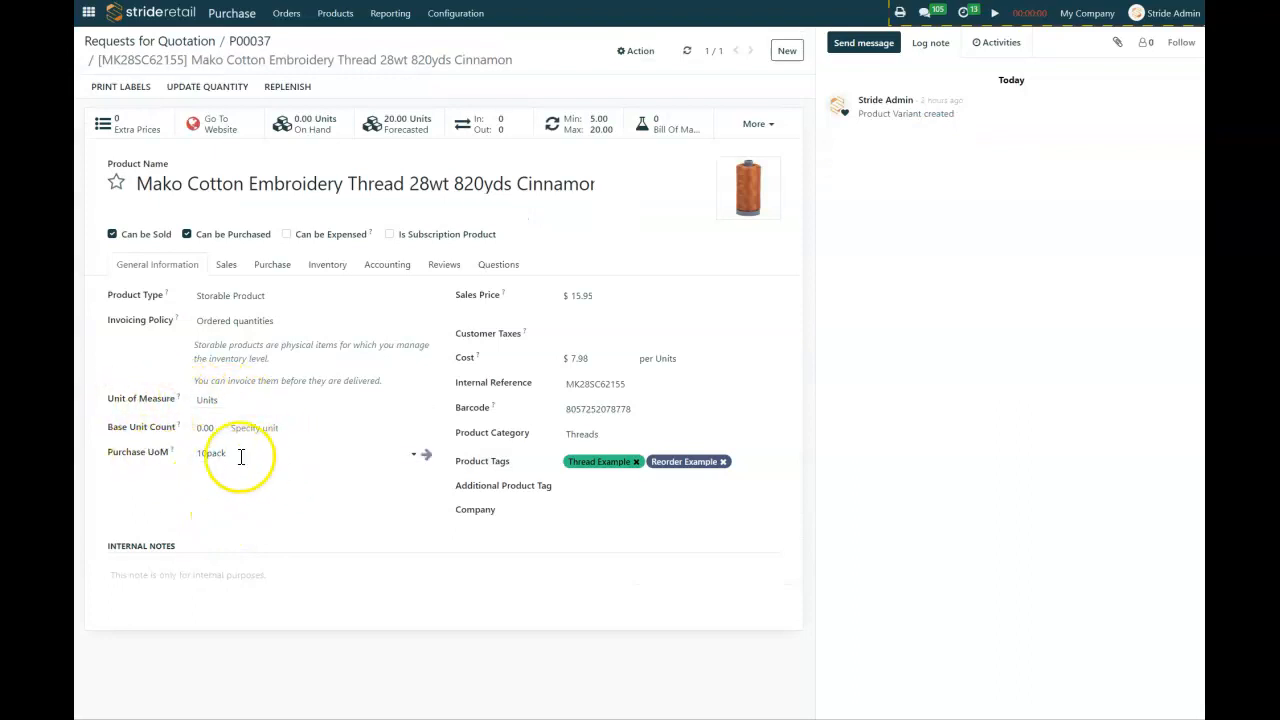
left_click(249, 41)
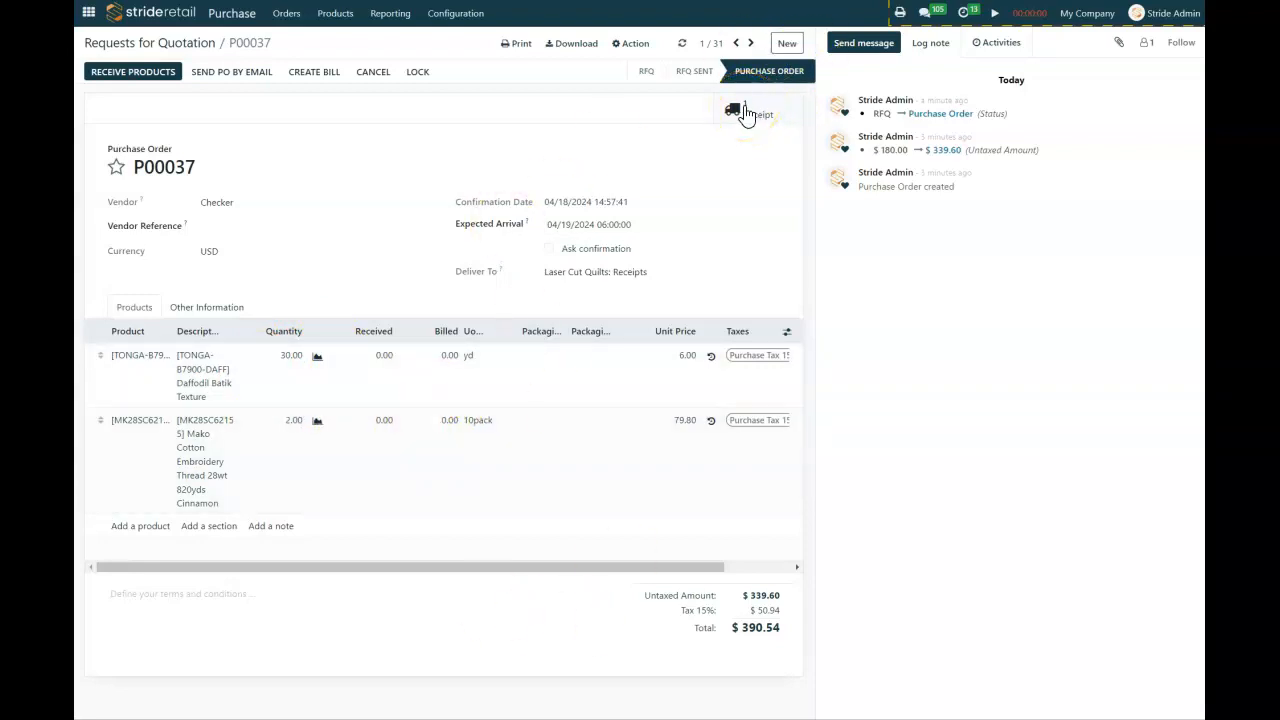
left_click(750, 115)
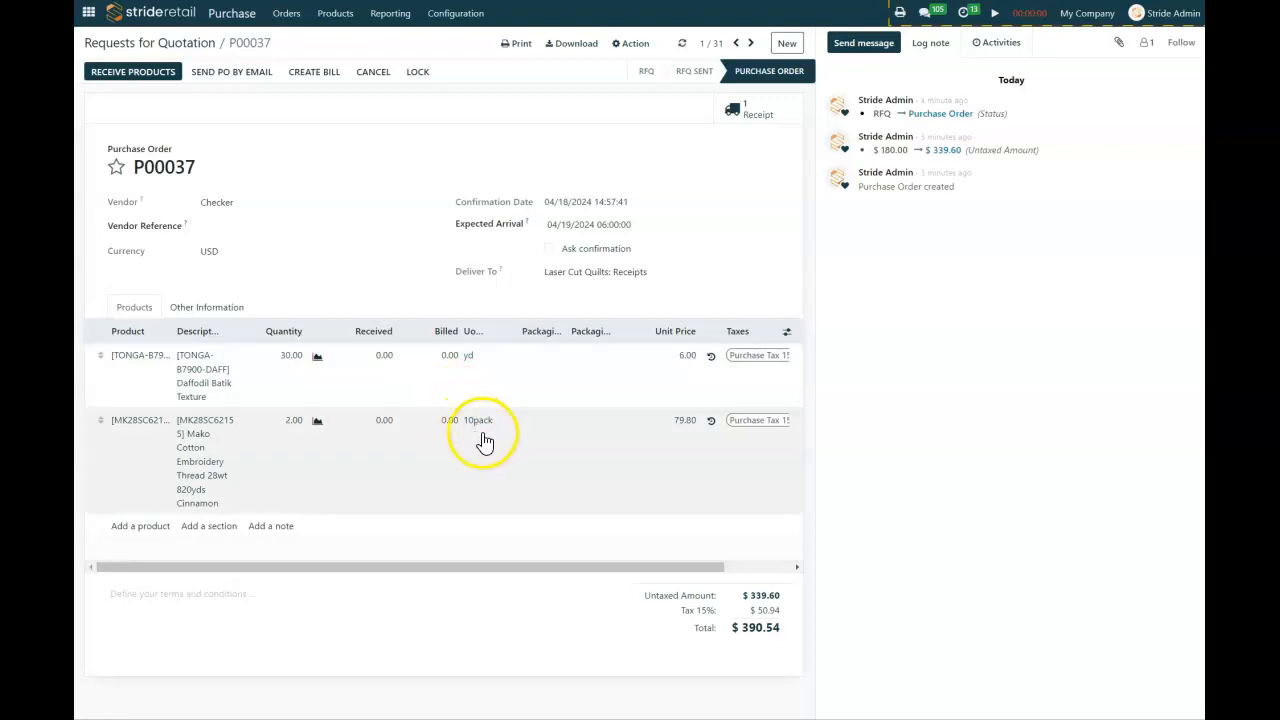
On the order's receipt, set the done quantities to 30 for Daffodil Batik Texture and 20 for Mako Cotton Embroidery Thread, and validate it
left_click(760, 112)
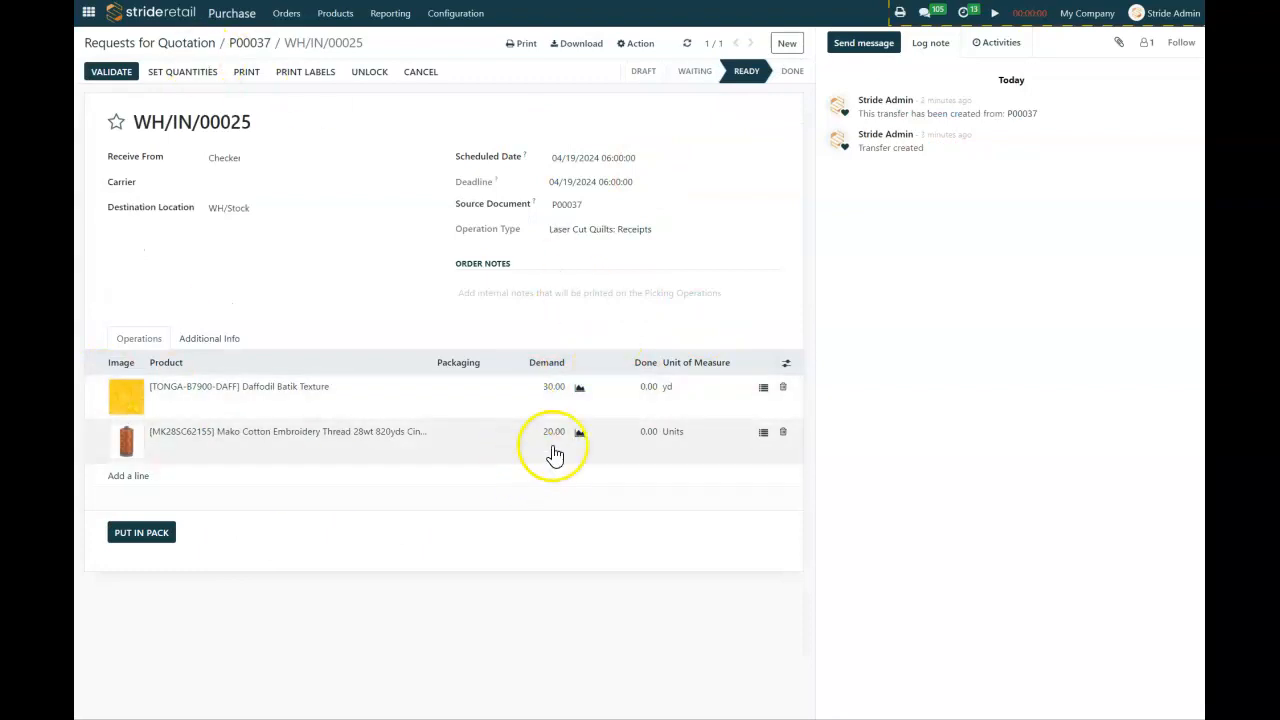
left_click(649, 388)
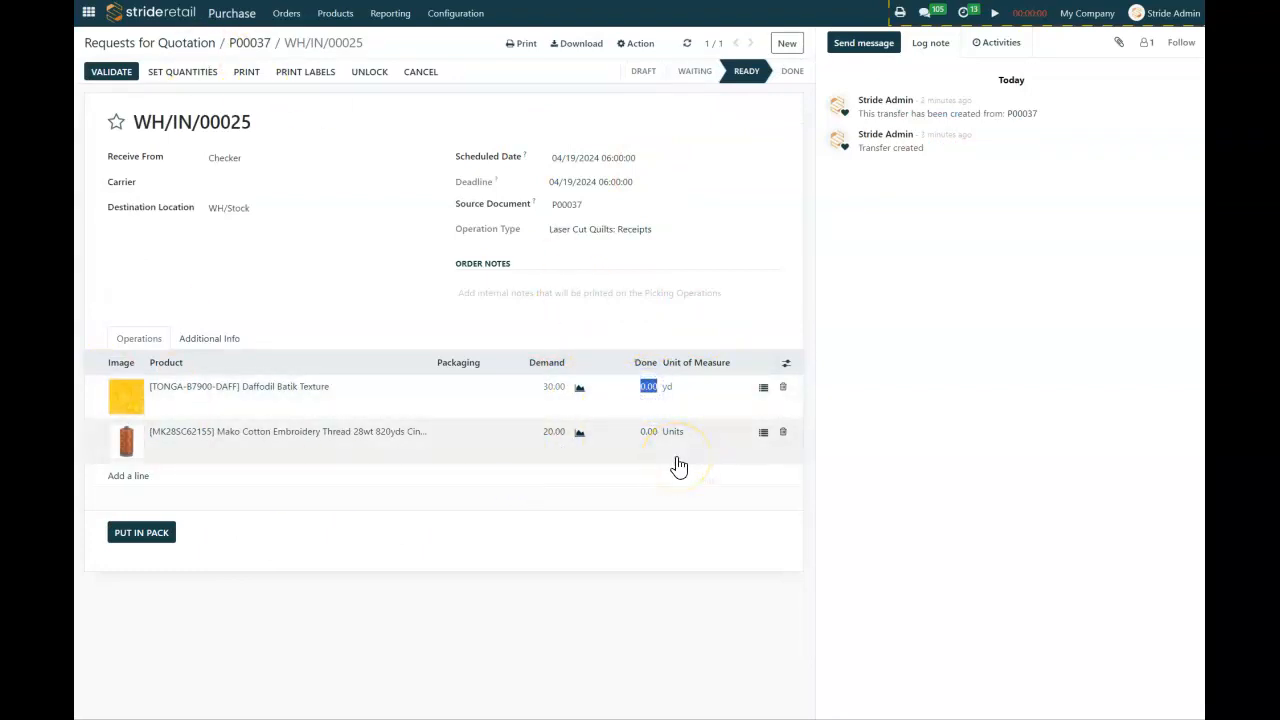
type("30")
left_click(649, 432)
type("20")
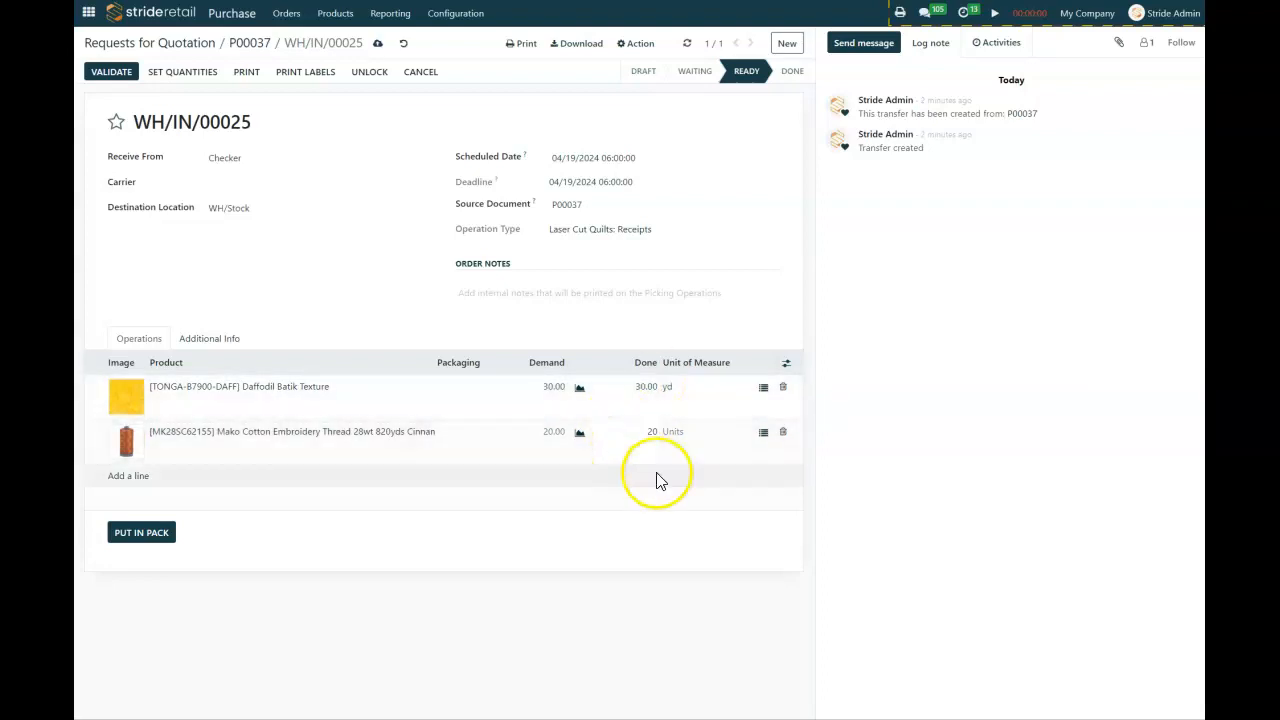
left_click(588, 552)
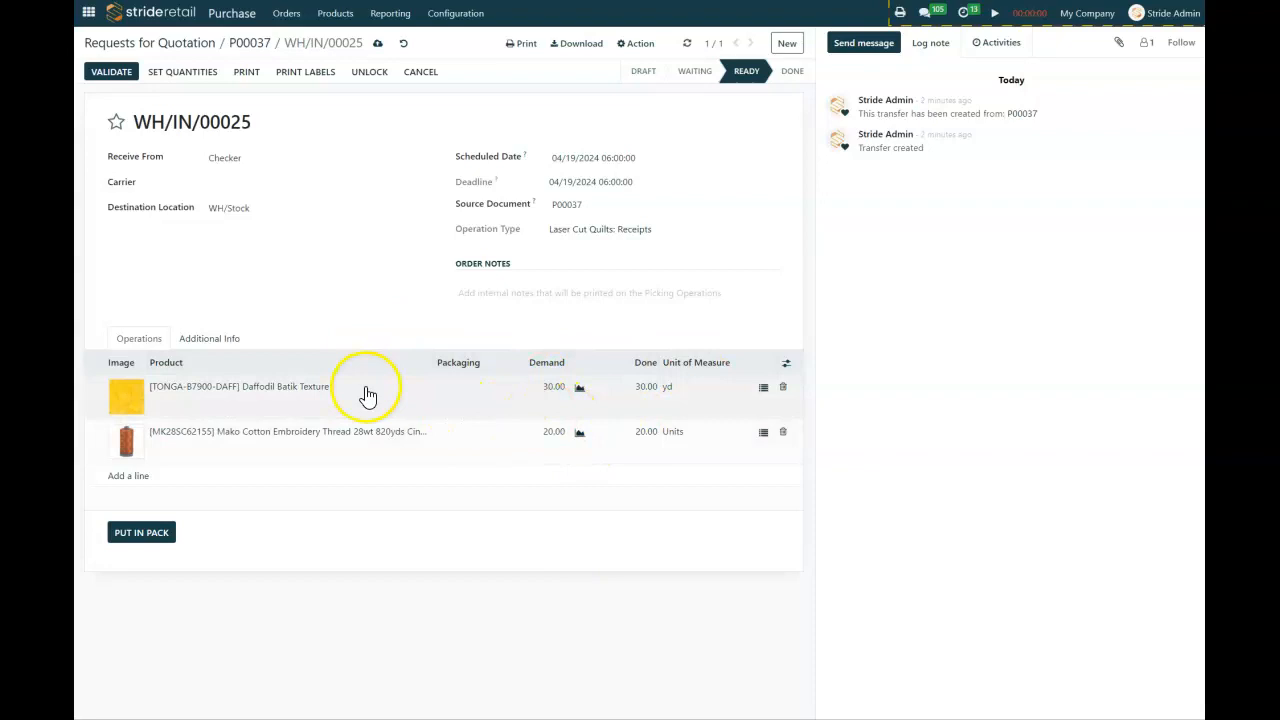
left_click(111, 72)
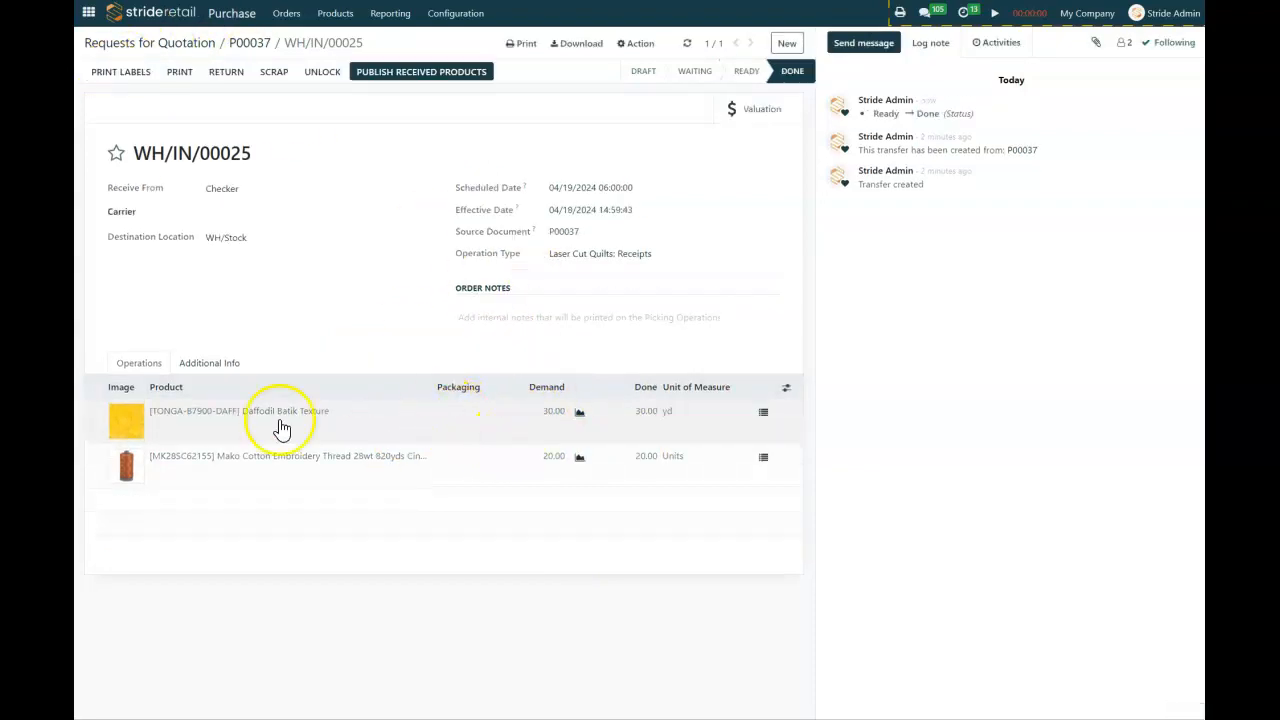
Open the Daffodil Batik Texture product from the receipt, examine its on-hand quantity and cost, and return to the purchase order
left_click(189, 412)
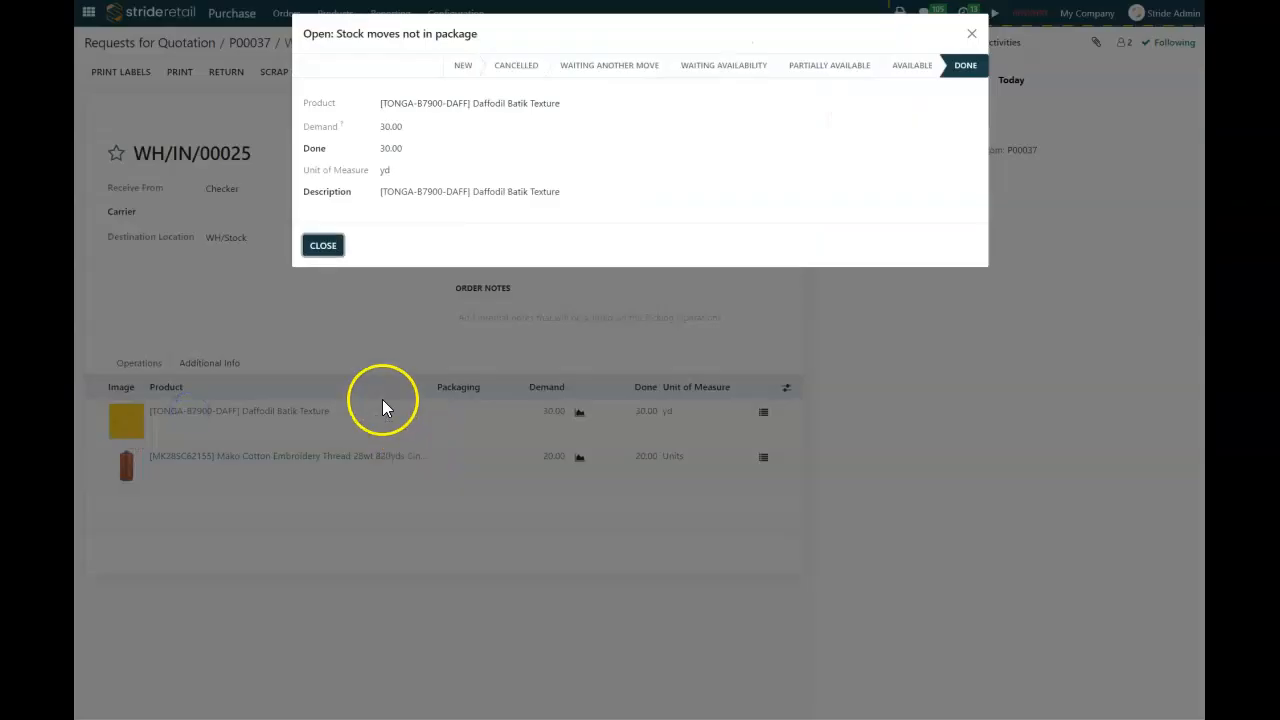
left_click(487, 104)
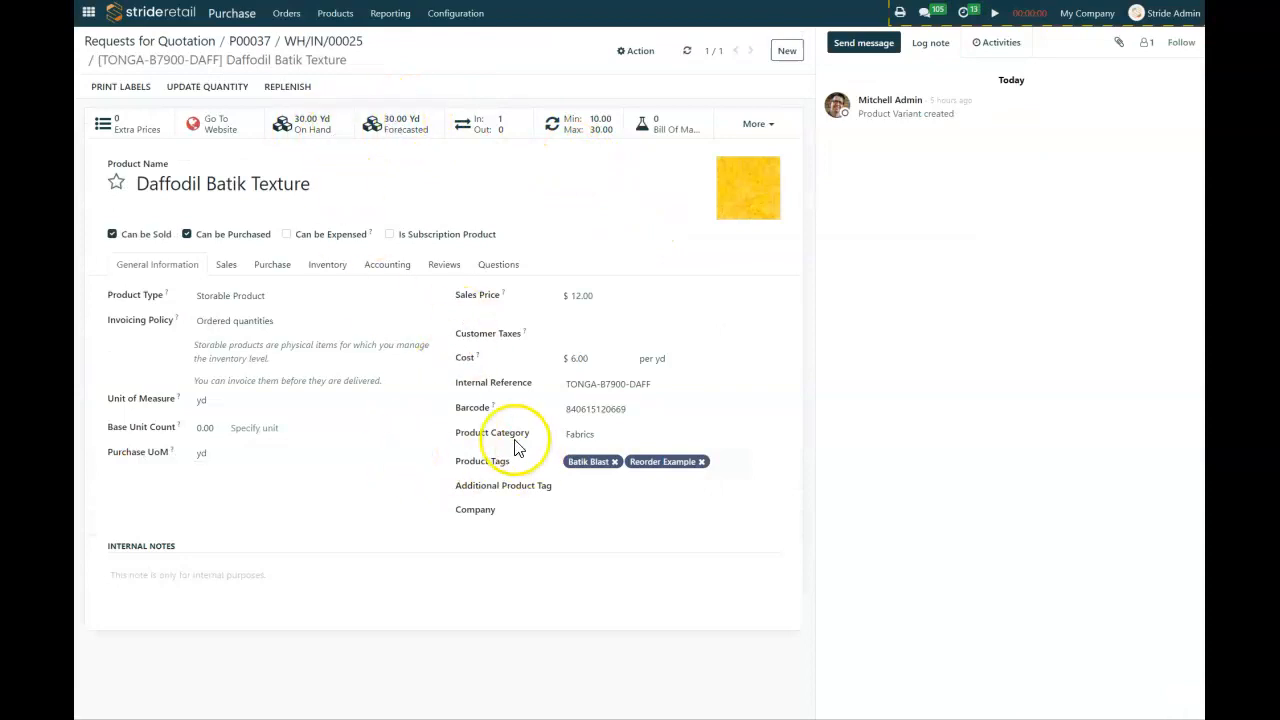
left_click(608, 358)
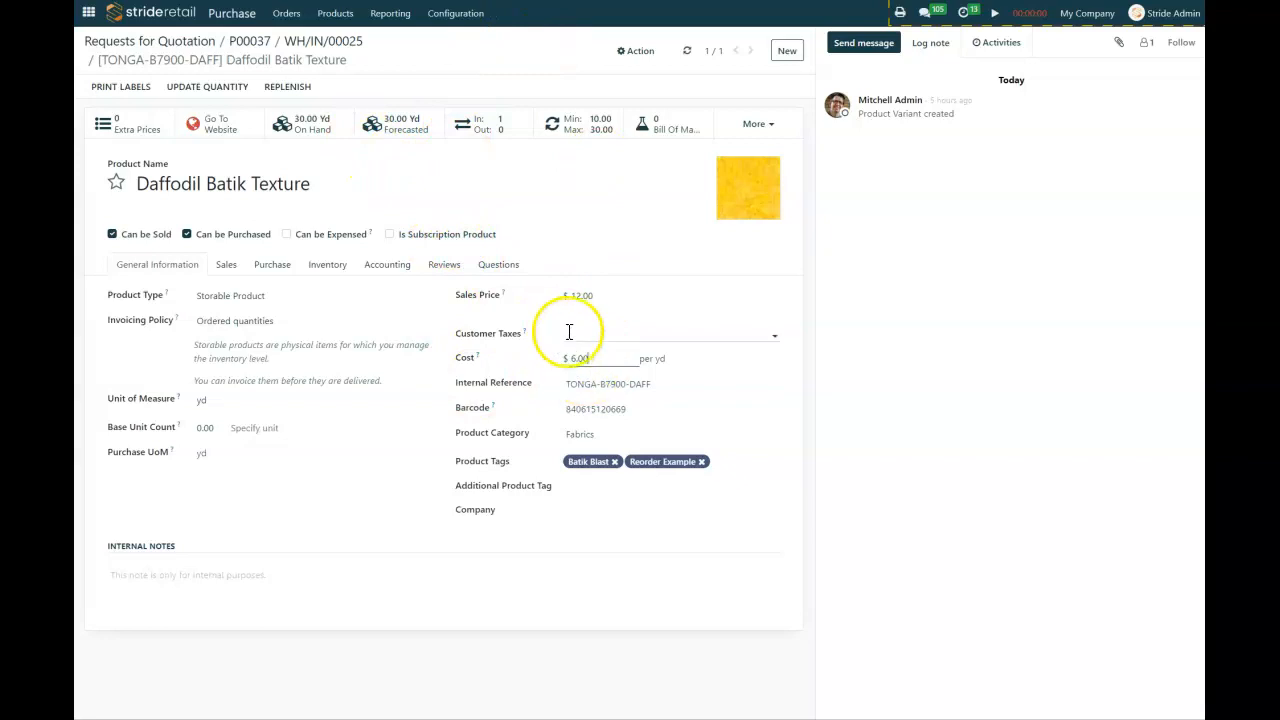
left_click(265, 50)
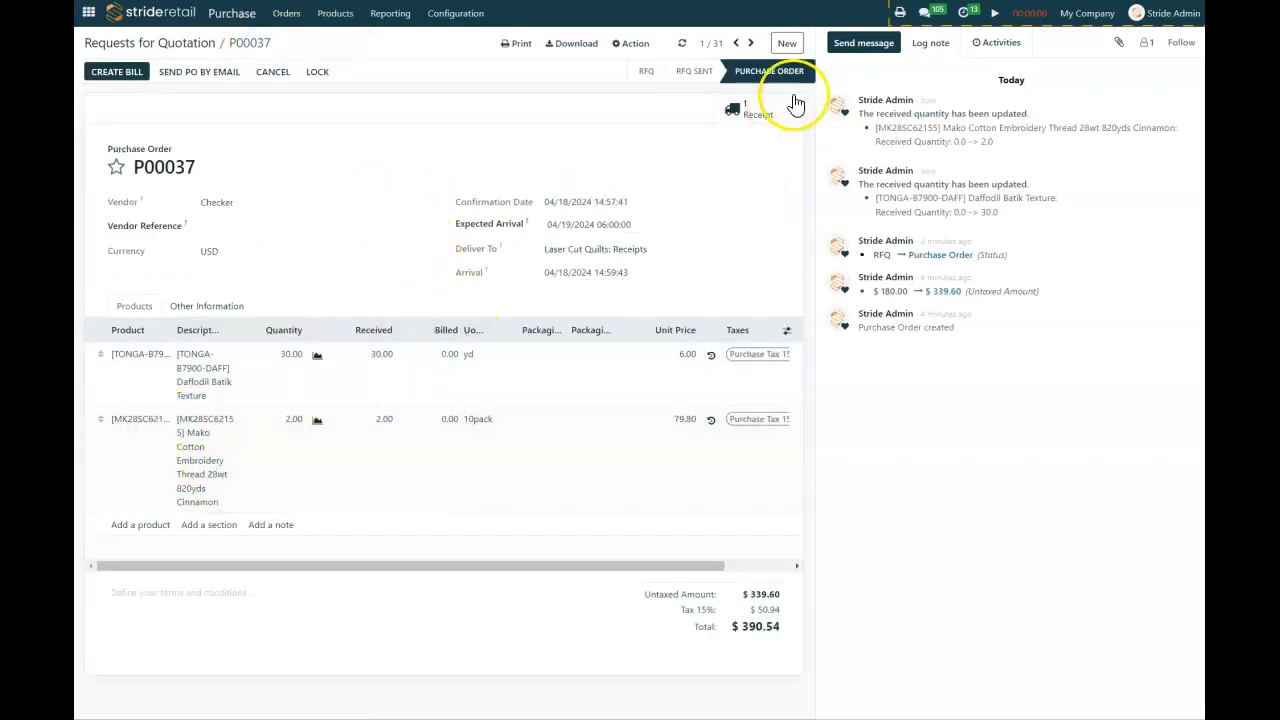
Open the Mako Cotton Embroidery Thread product from its order line, examine its on-hand quantity and cost per unit, and return to the order
left_click(140, 424)
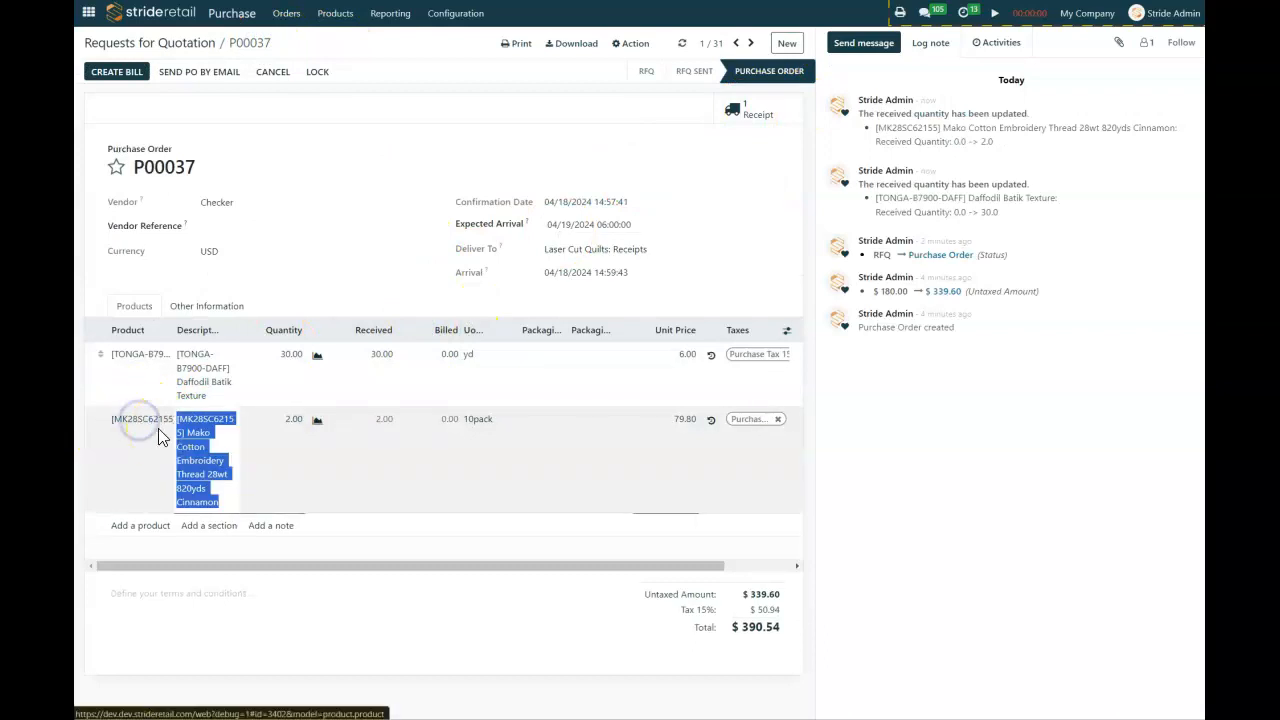
left_click(140, 424)
left_click(257, 413)
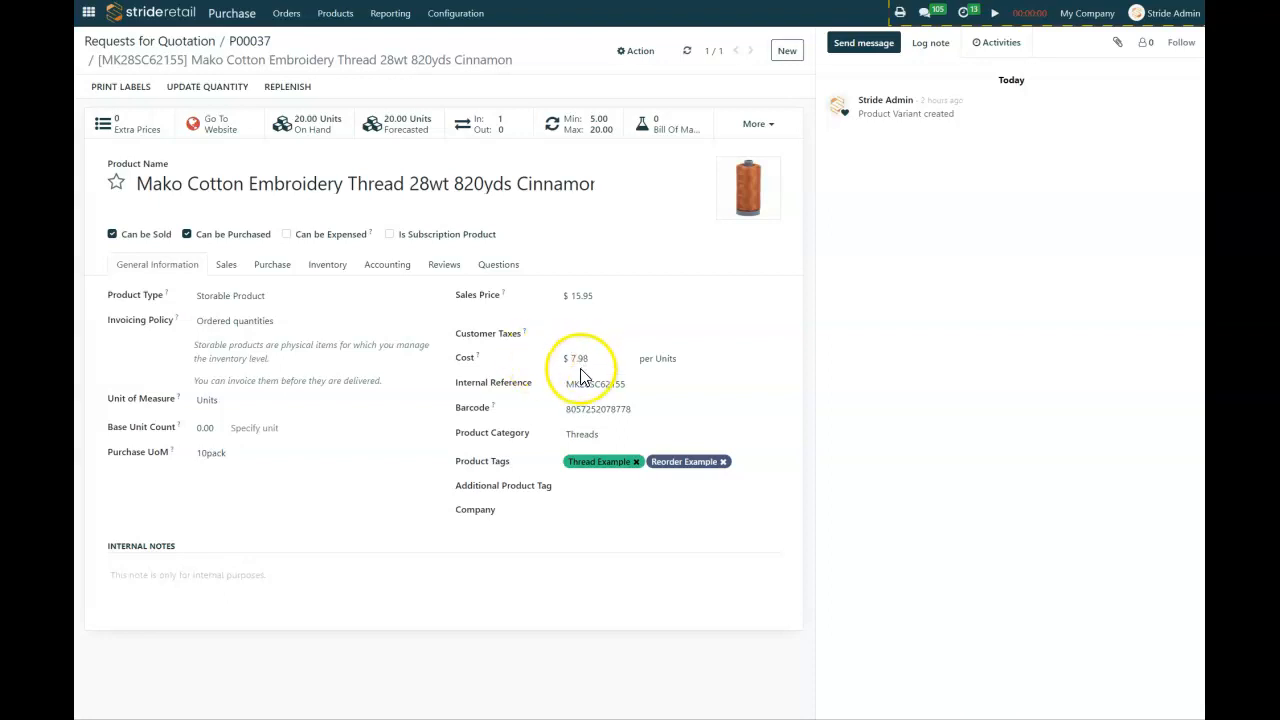
left_click_drag(568, 358, 606, 358)
left_click(704, 372)
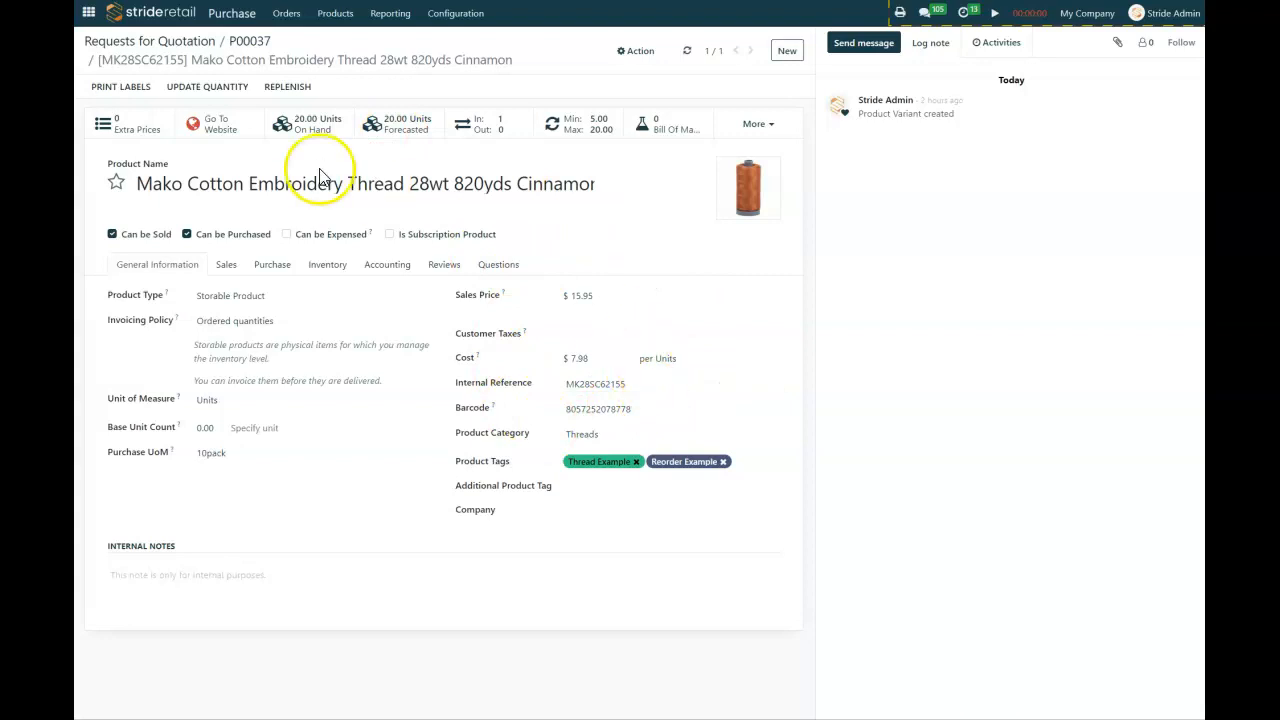
left_click(251, 41)
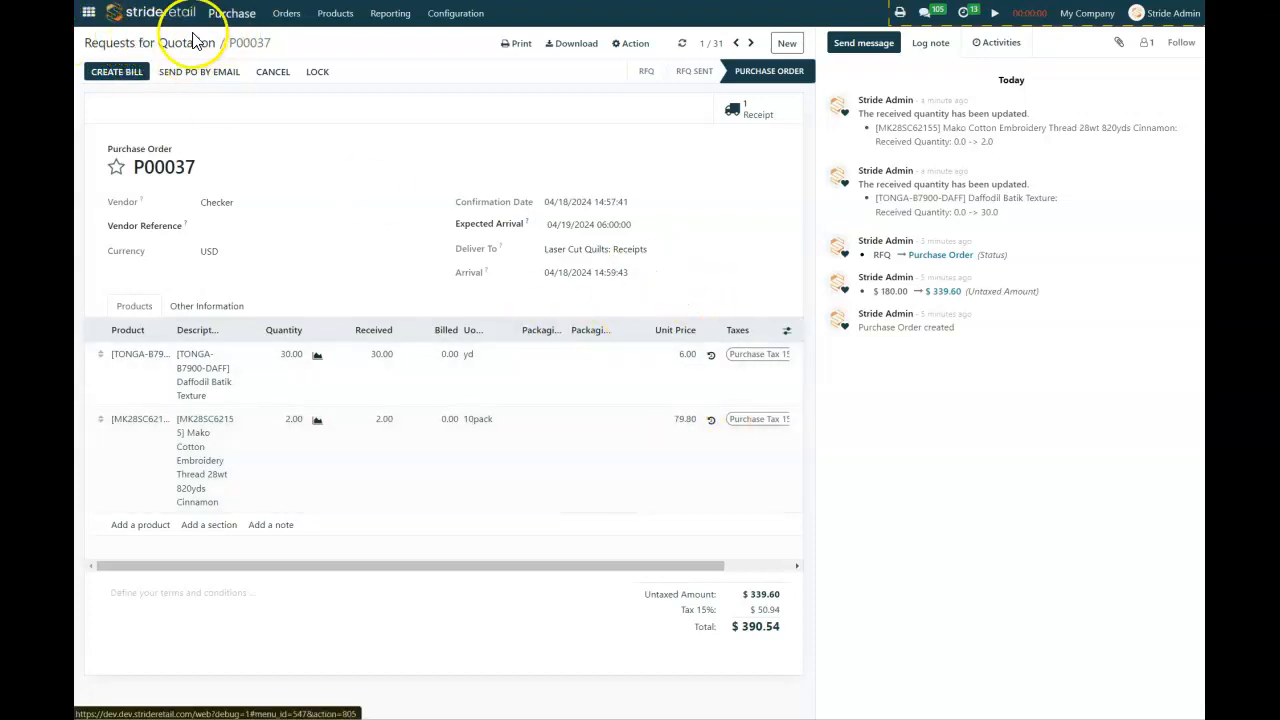
Switch to the Inventory app and show the product list filtered by the saved Reorder favorite to review the on-hand stock
left_click(89, 13)
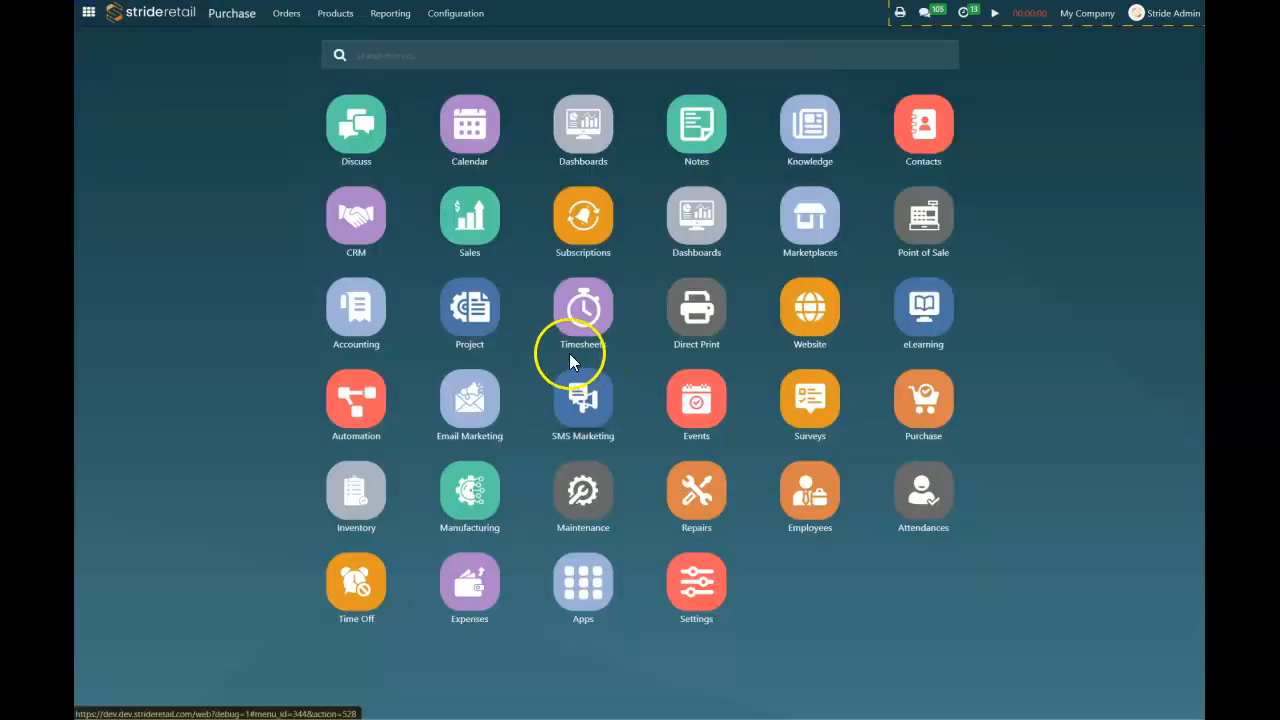
left_click(355, 493)
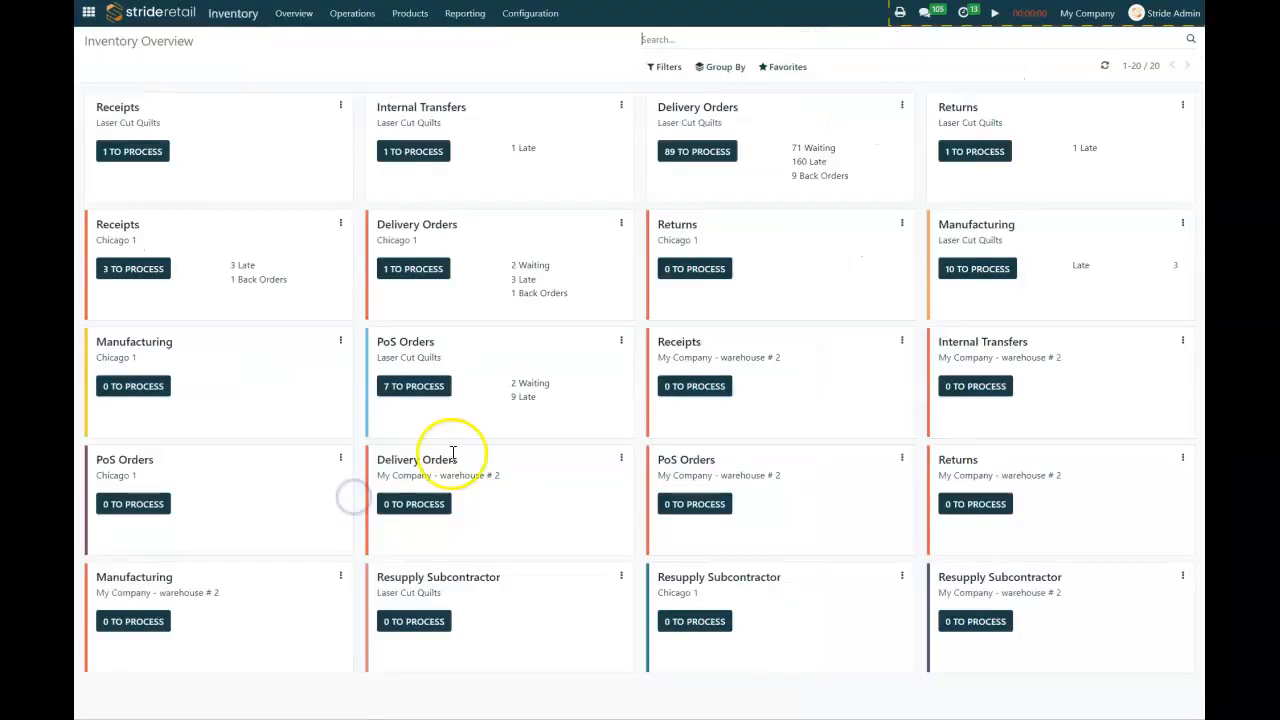
left_click(409, 14)
left_click(407, 40)
left_click(788, 70)
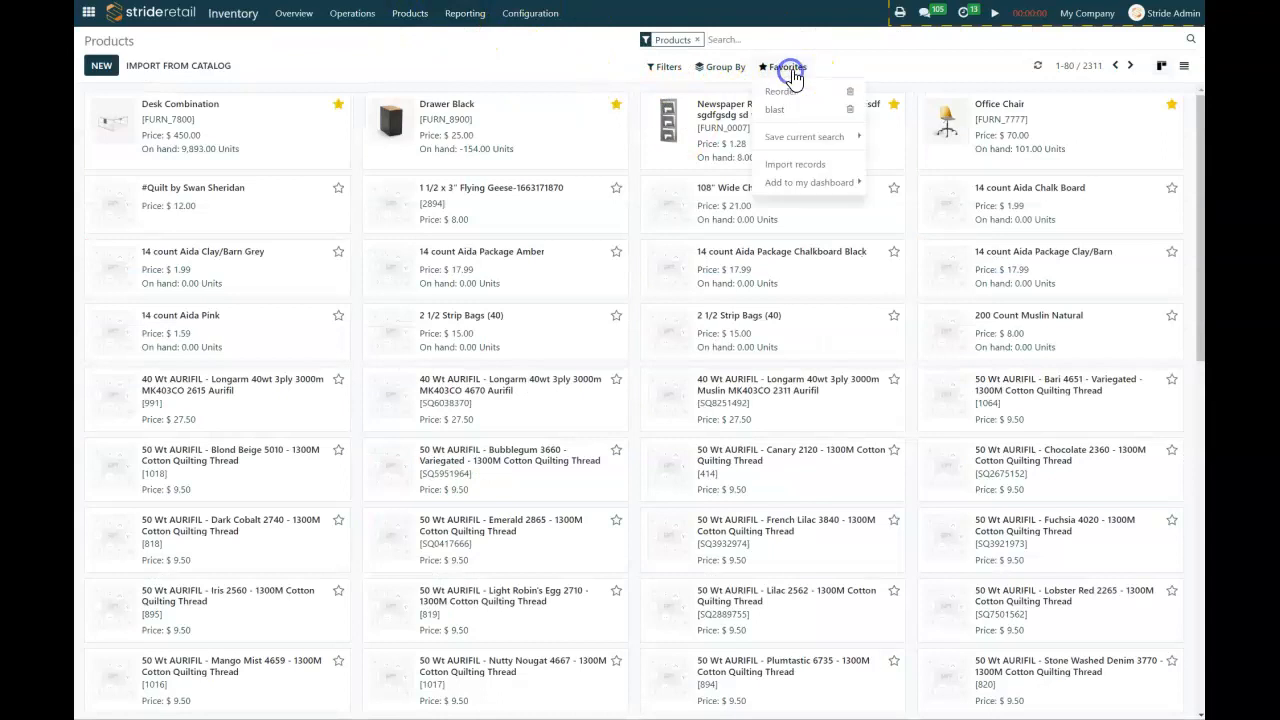
left_click(780, 91)
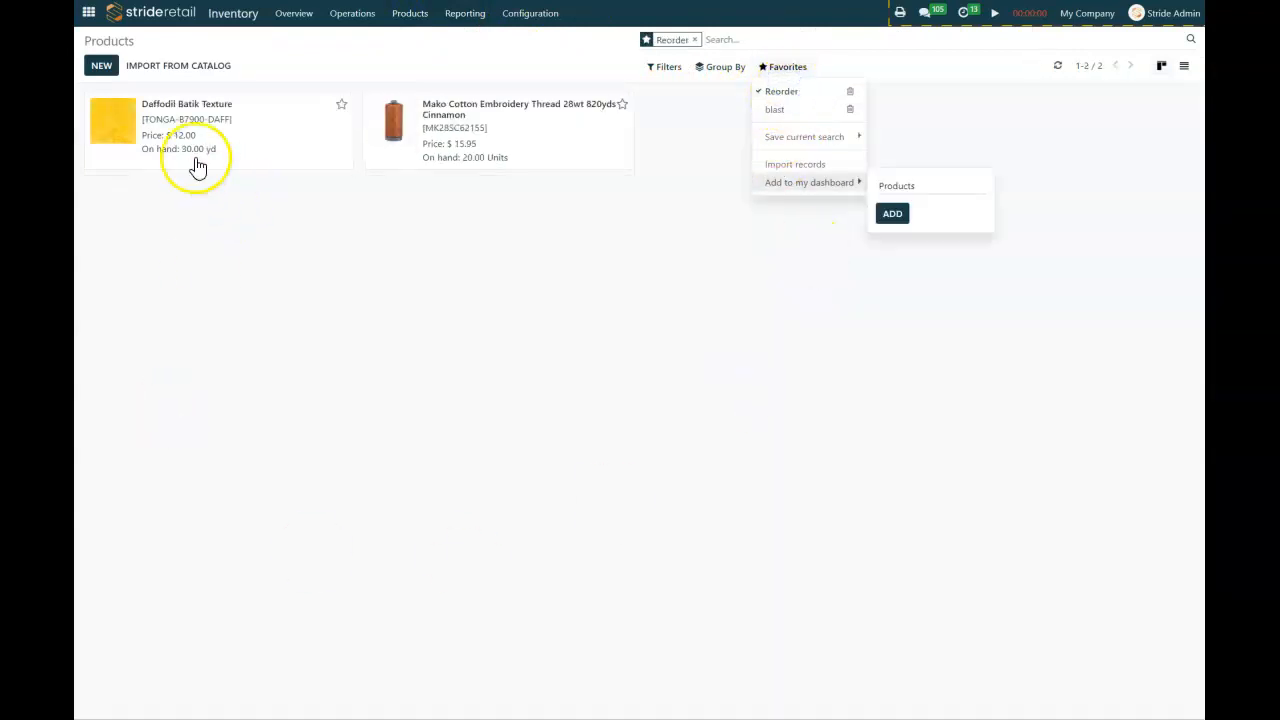
left_click(275, 207)
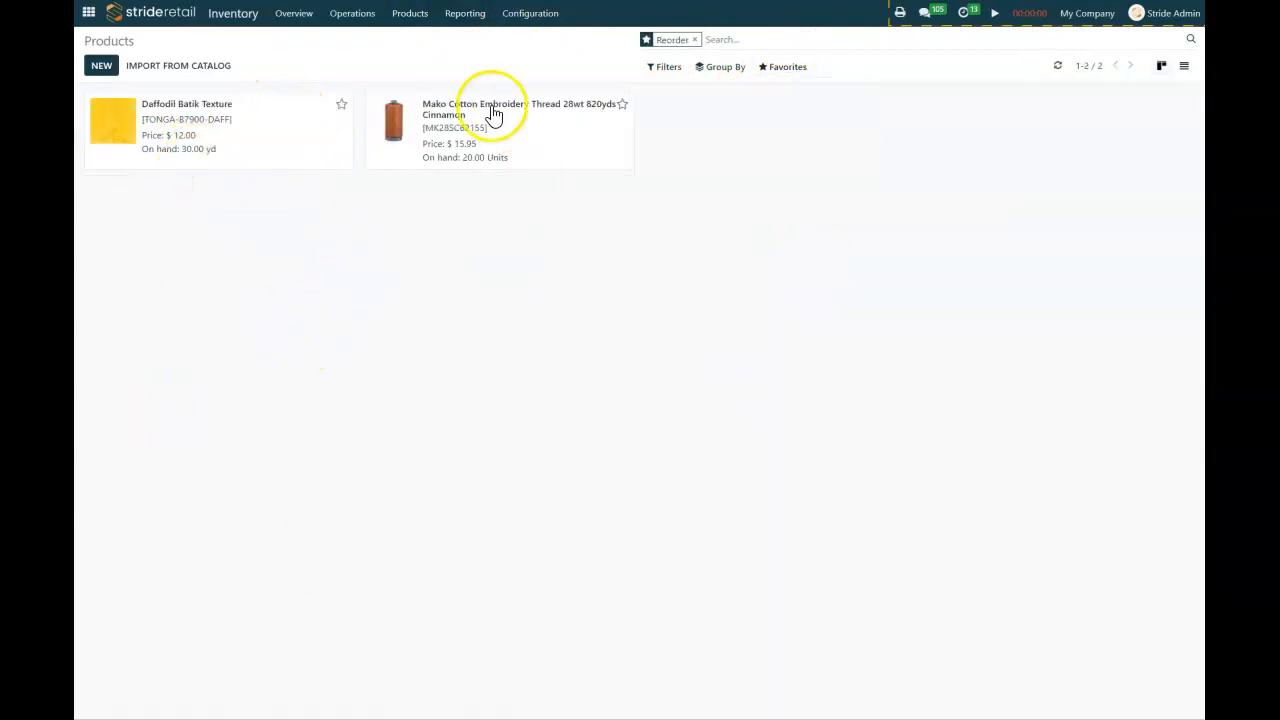